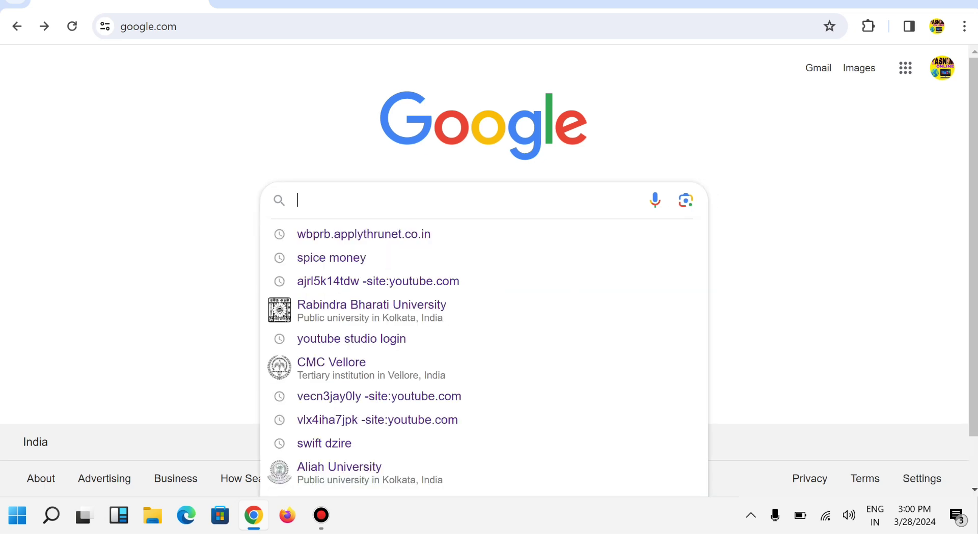
pyautogui.write('www')
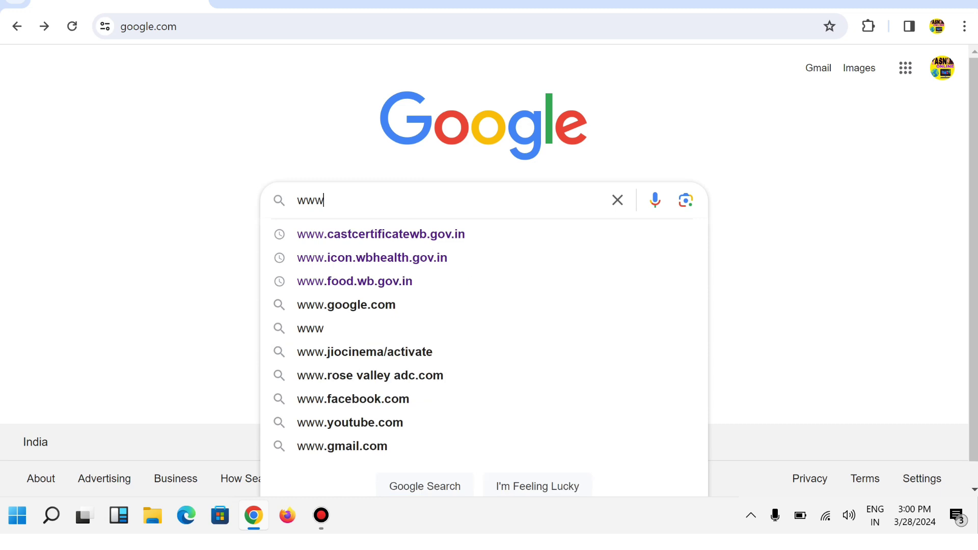
pyautogui.write('.shil')
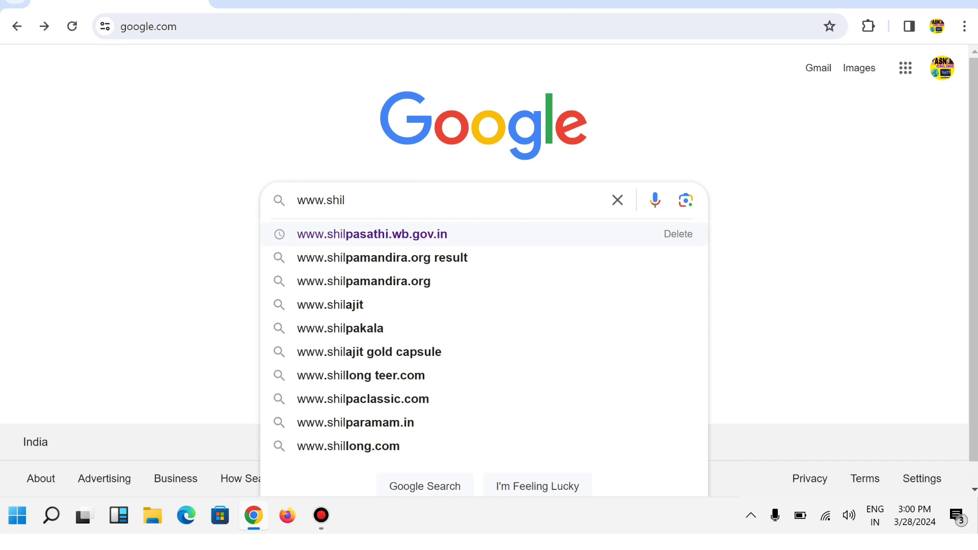
pyautogui.click(372, 234)
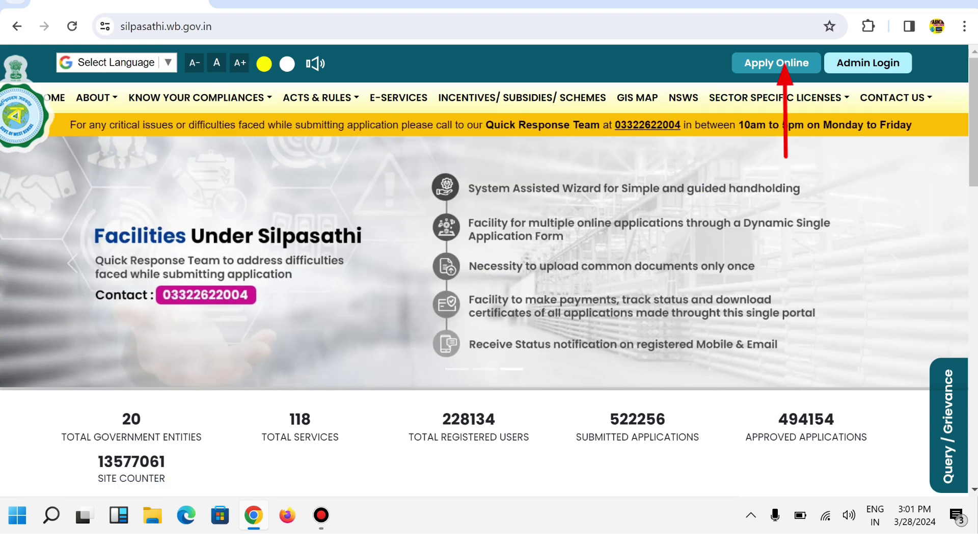
# Step: Start an online application from the homepage and choose to create a new account
pyautogui.click(784, 64)
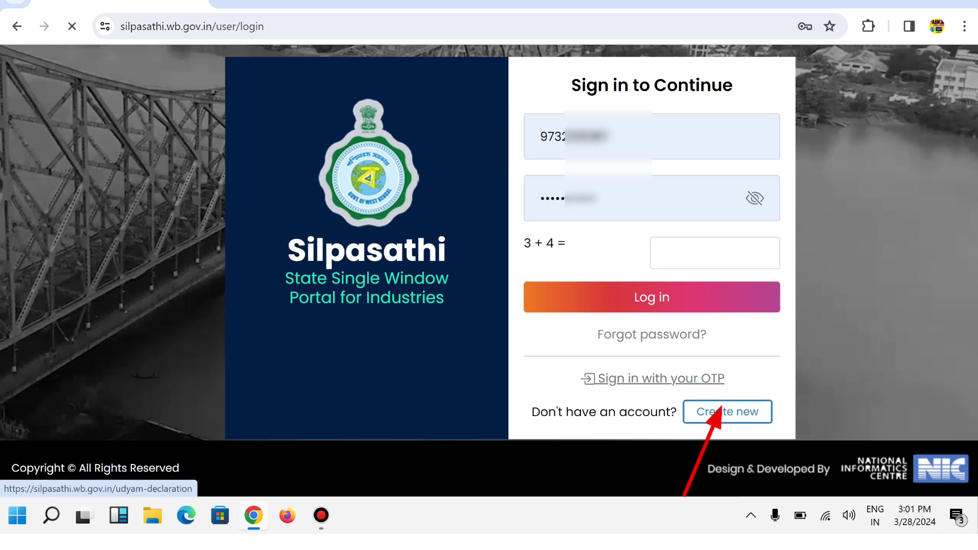
pyautogui.click(723, 412)
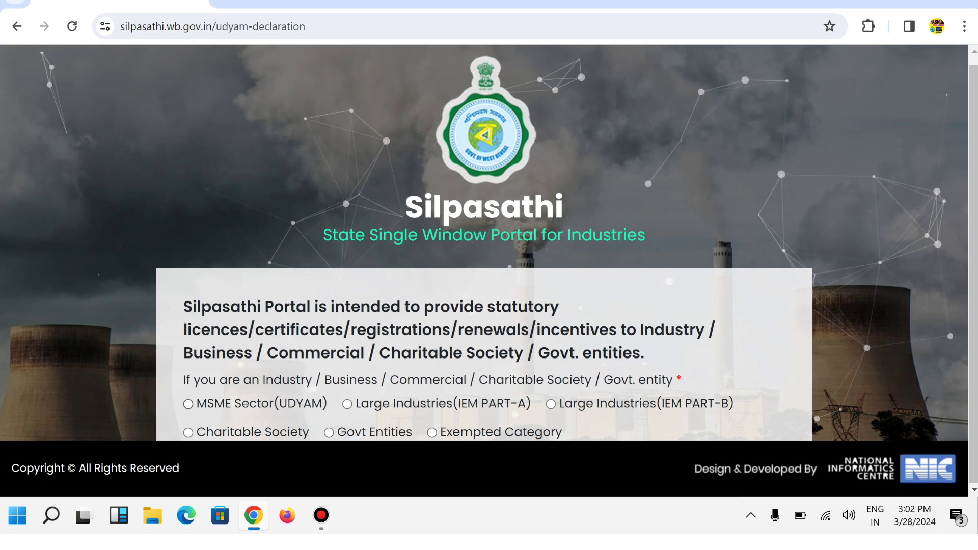
# Step: Declare the entity as MSME Sector(UDYAM) and enter WB as the UDYAM number's state code
pyautogui.click(188, 403)
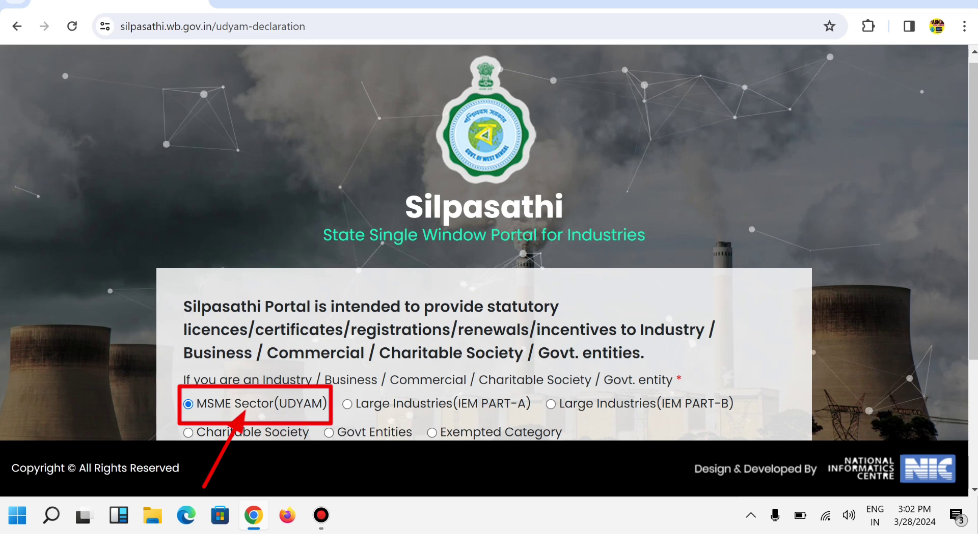
pyautogui.scroll(-3, 489, 243)
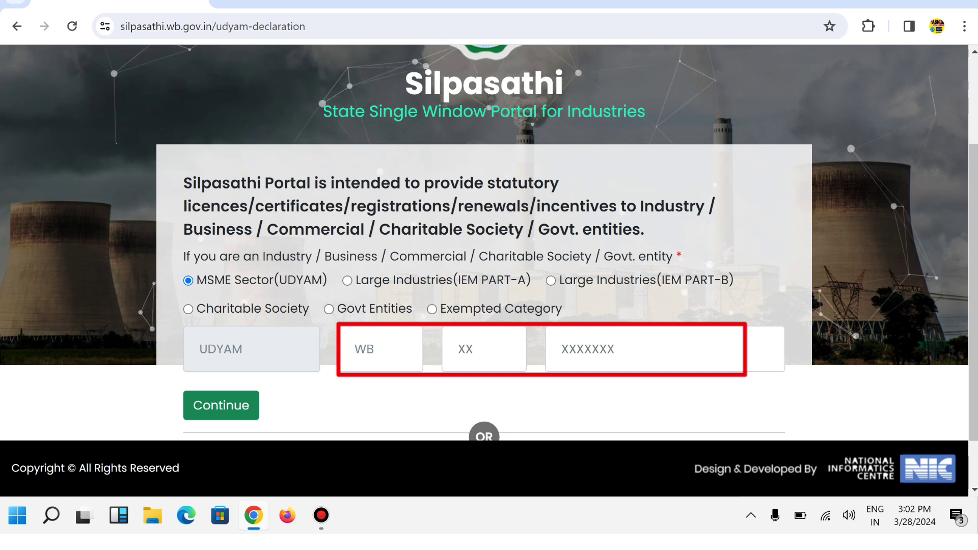
pyautogui.click(381, 349)
pyautogui.write('WB')
pyautogui.click(484, 349)
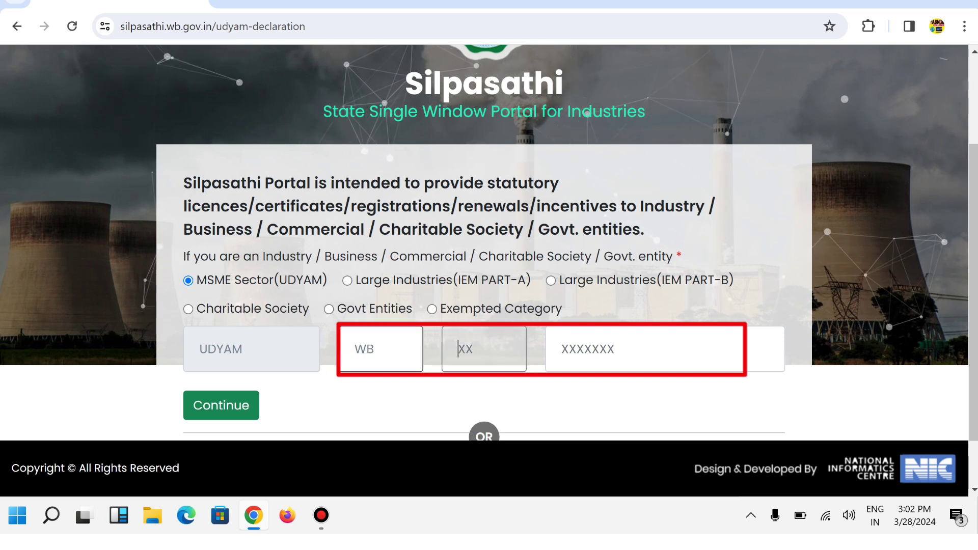
pyautogui.click(611, 349)
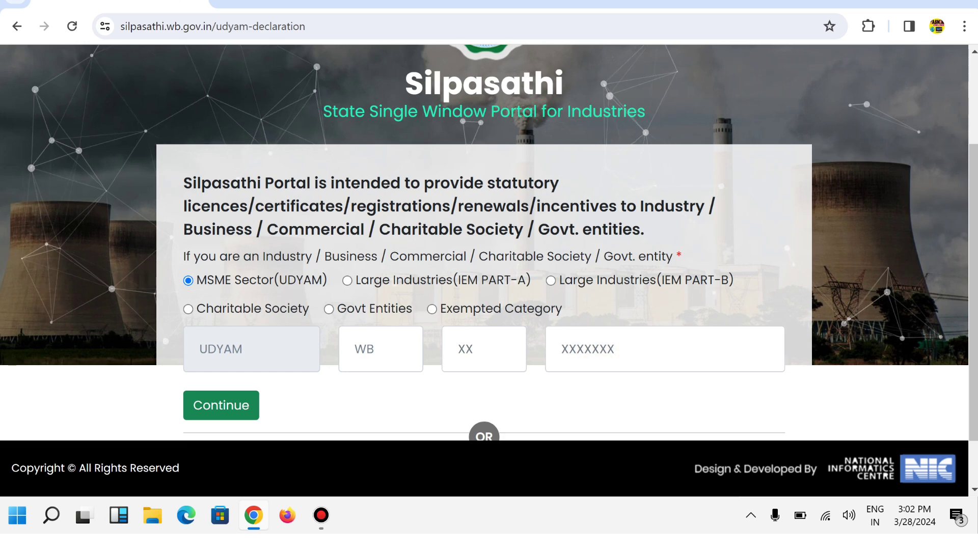
pyautogui.scroll(1, 489, 242)
pyautogui.scroll(2, 489, 243)
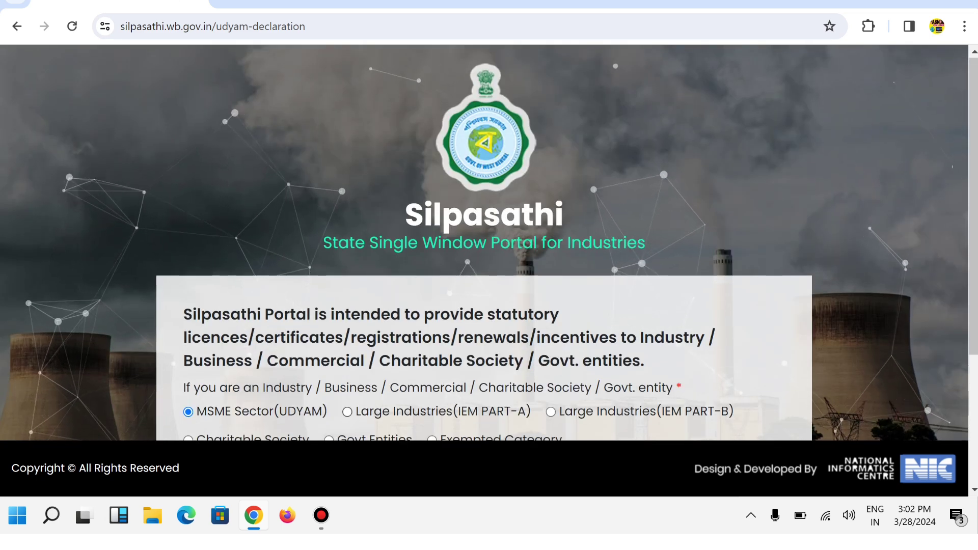
# Step: Back on the sign-in page, log in with the saved account credentials and captcha answer 7
pyautogui.click(16, 26)
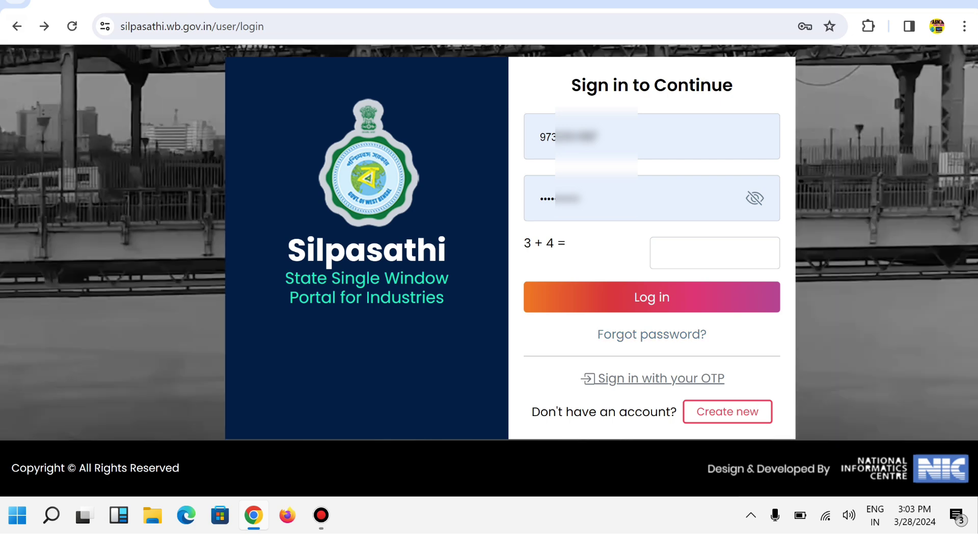
pyautogui.click(652, 136)
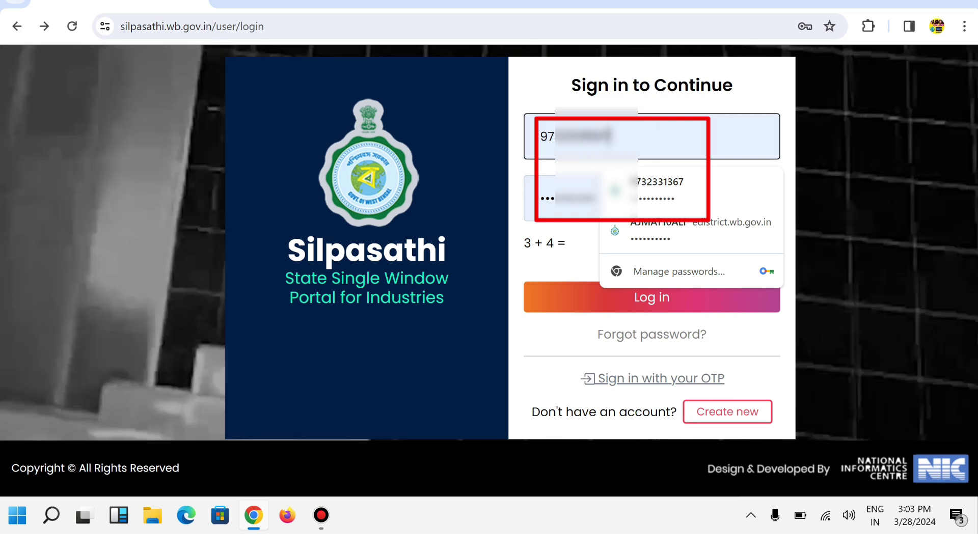
pyautogui.click(652, 198)
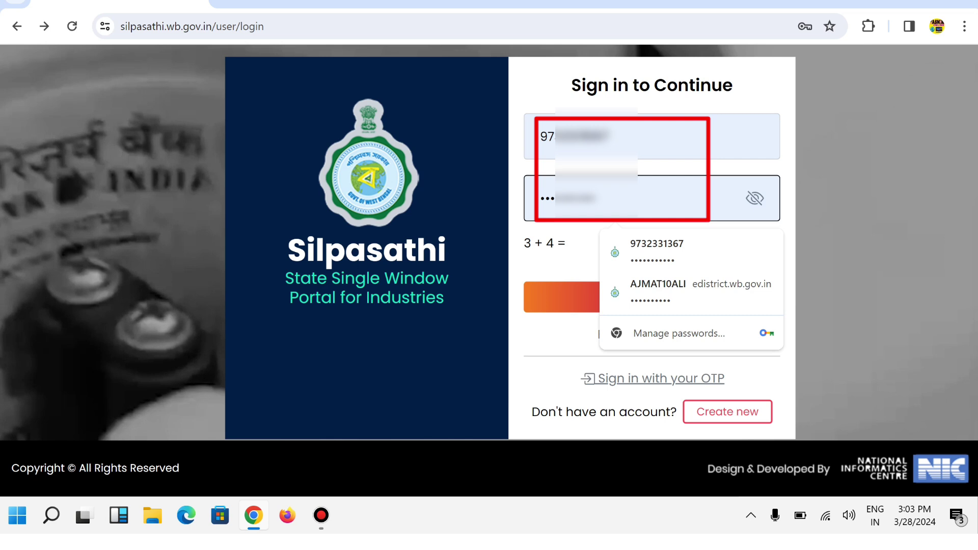
pyautogui.click(580, 265)
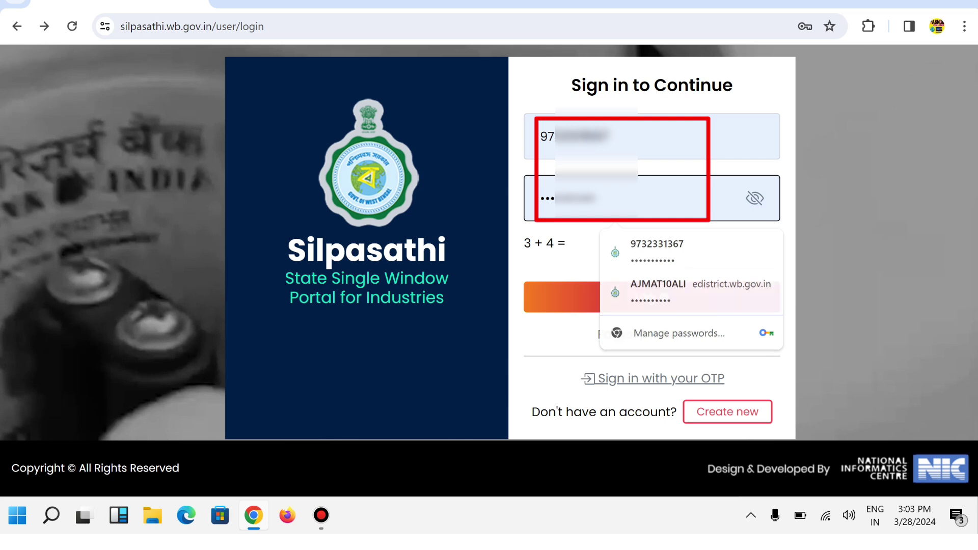
pyautogui.click(714, 253)
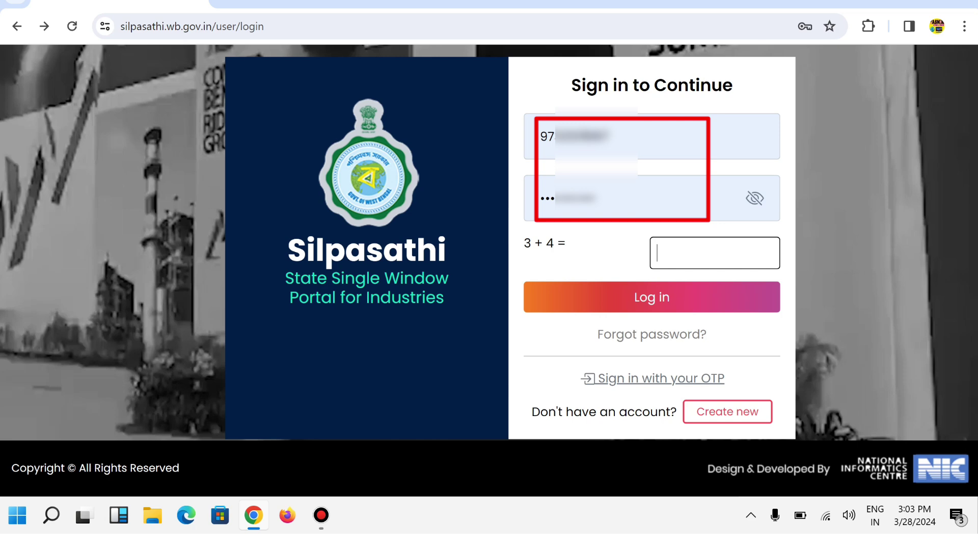
pyautogui.write('7')
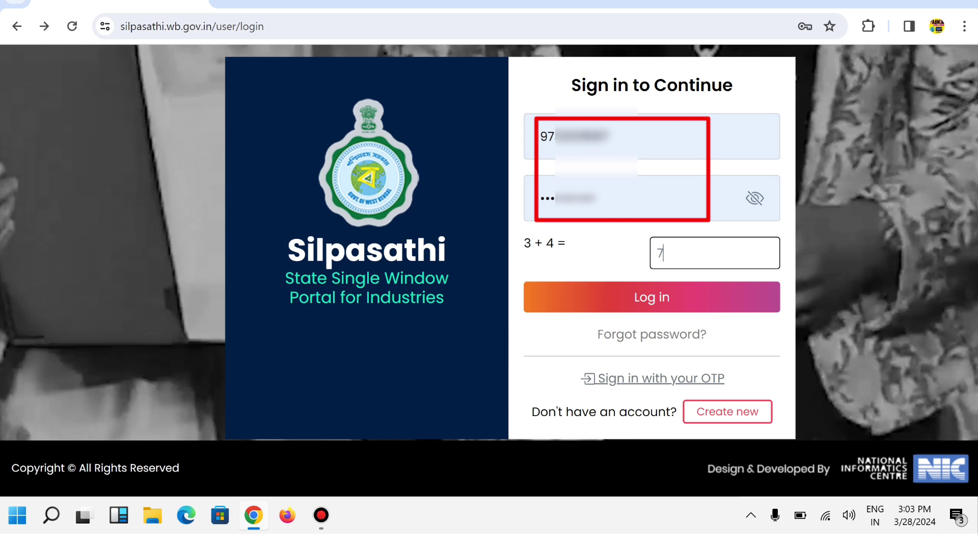
pyautogui.press('Tab')
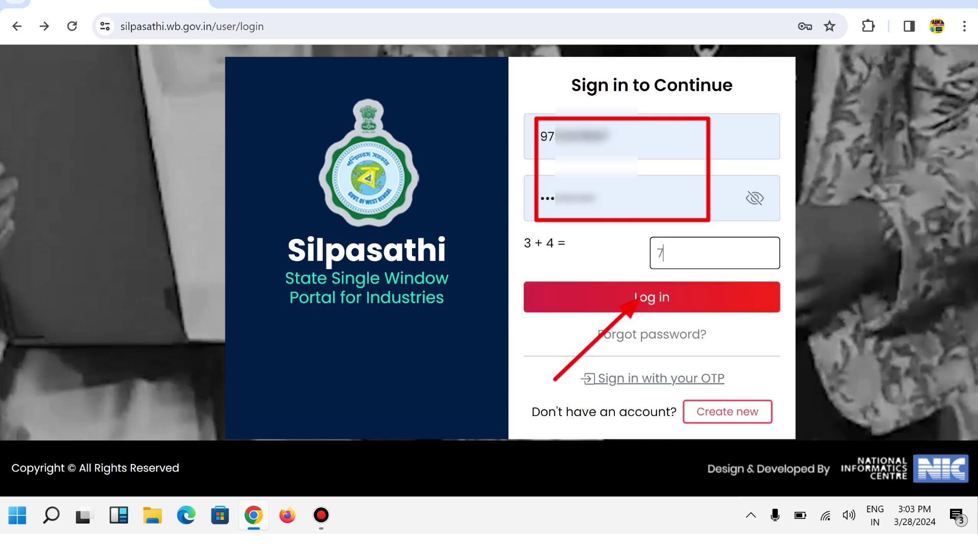
pyautogui.press('Return')
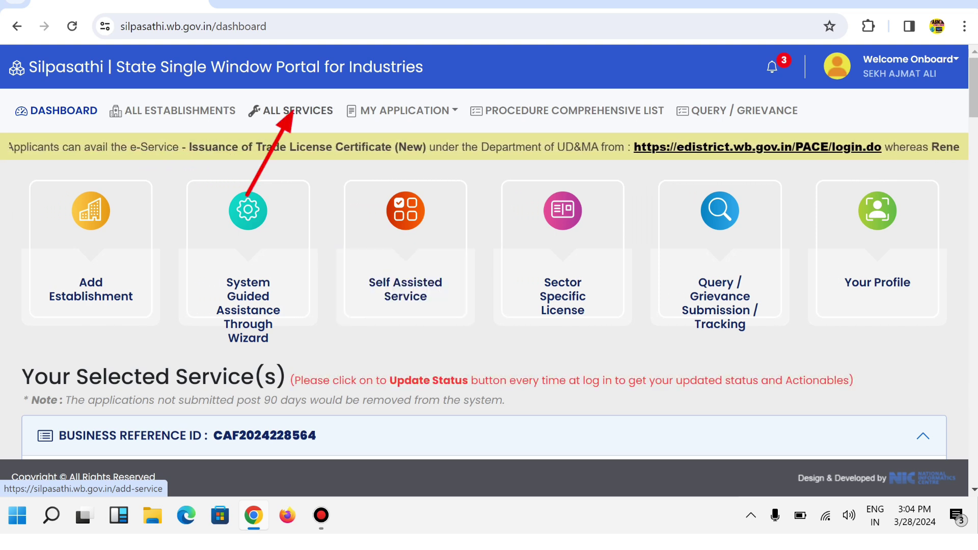
# Step: Search all services for 'trade li', select Trade License - P & RD and create the CAF
pyautogui.click(291, 111)
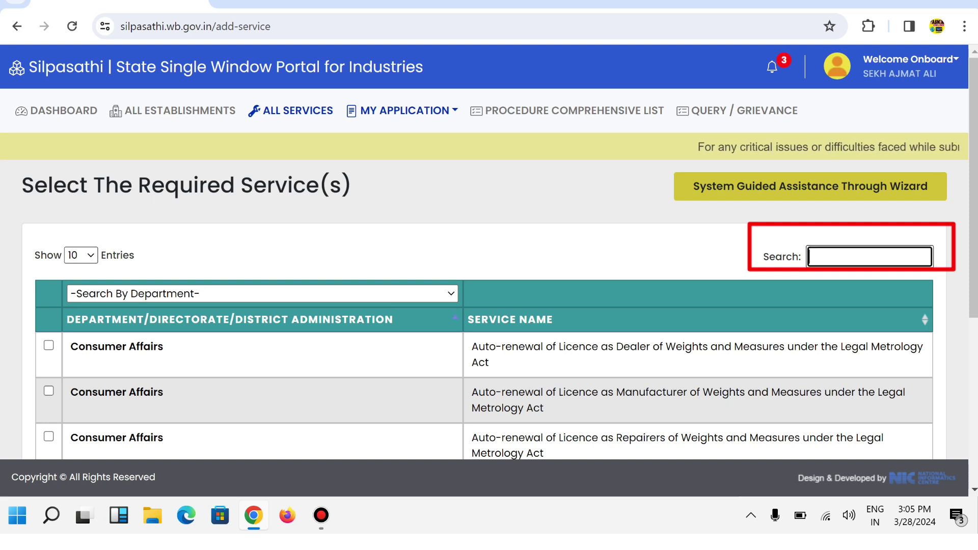
pyautogui.write('tr')
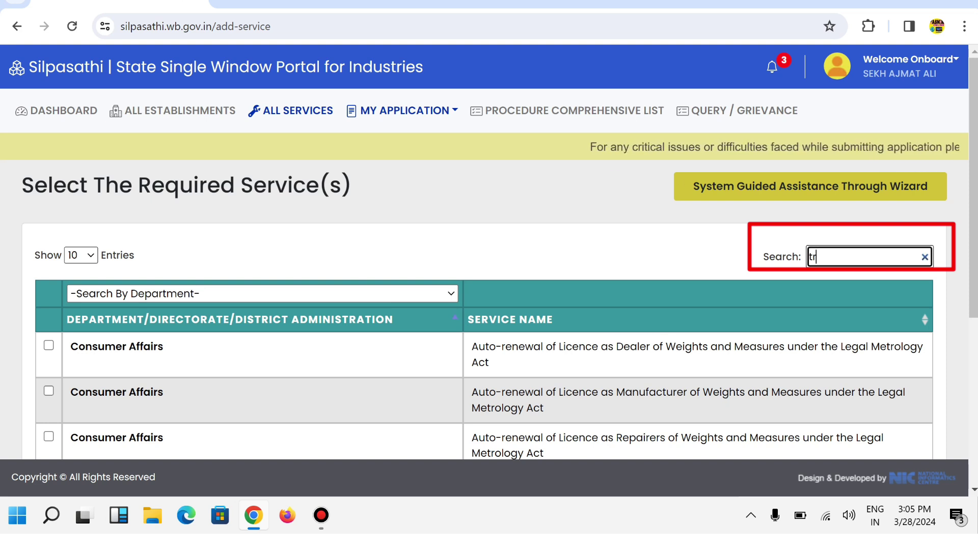
pyautogui.write('ade li')
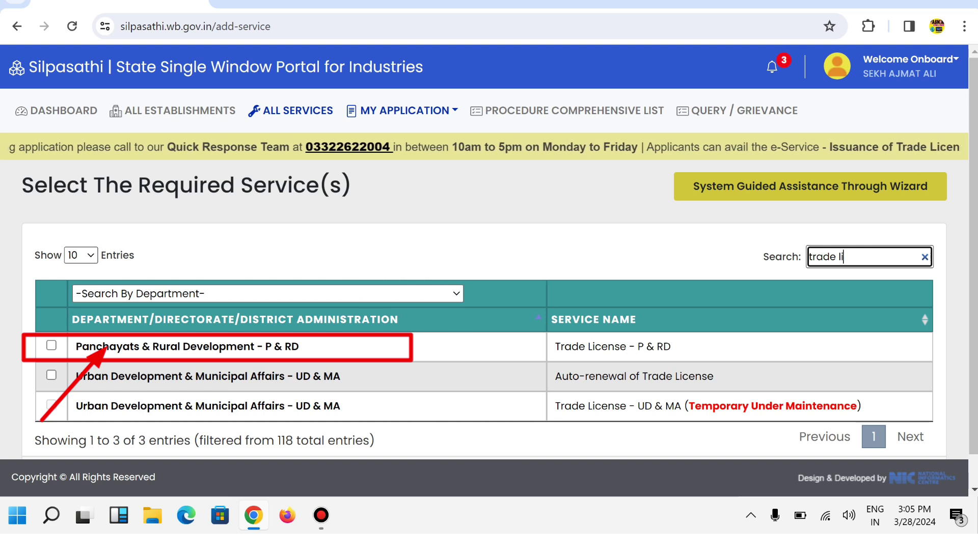
pyautogui.click(51, 345)
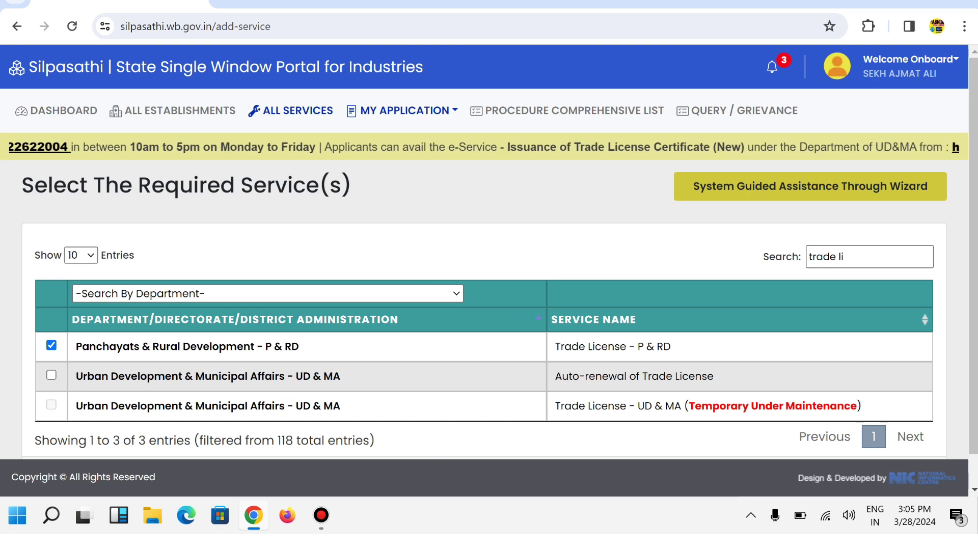
pyautogui.scroll(-2, 489, 306)
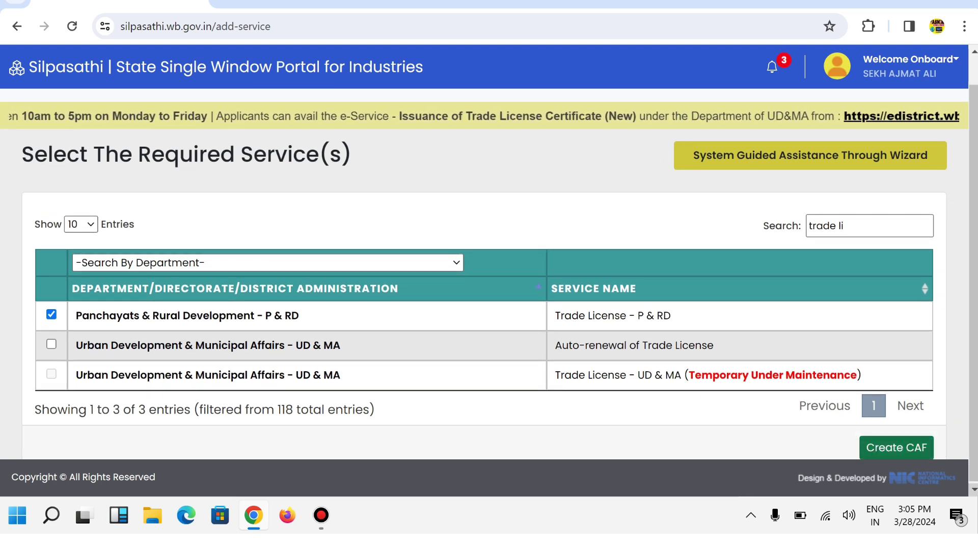
pyautogui.click(897, 447)
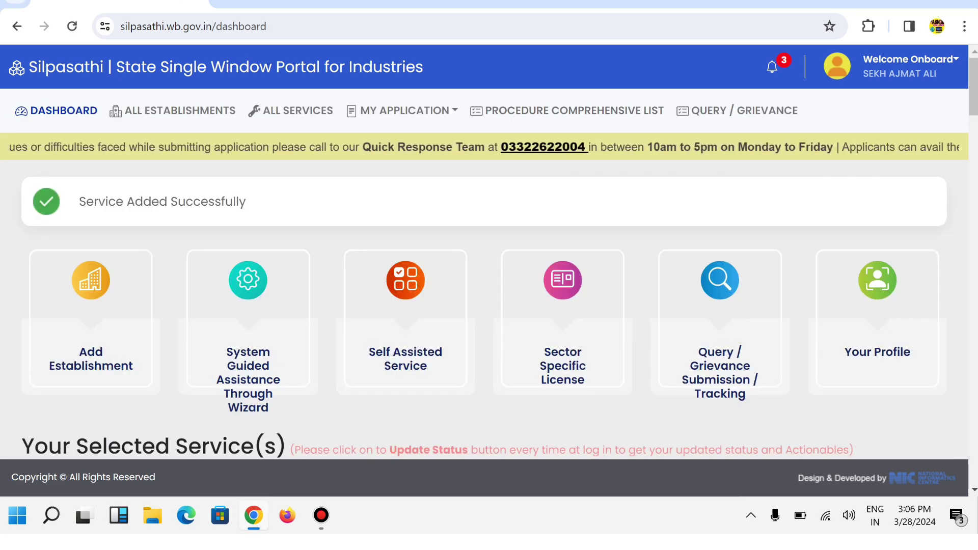
# Step: Under Your Selected Service(s), start the online Trade License application for the new business reference
pyautogui.scroll(-1, 489, 267)
pyautogui.scroll(-5, 562, 306)
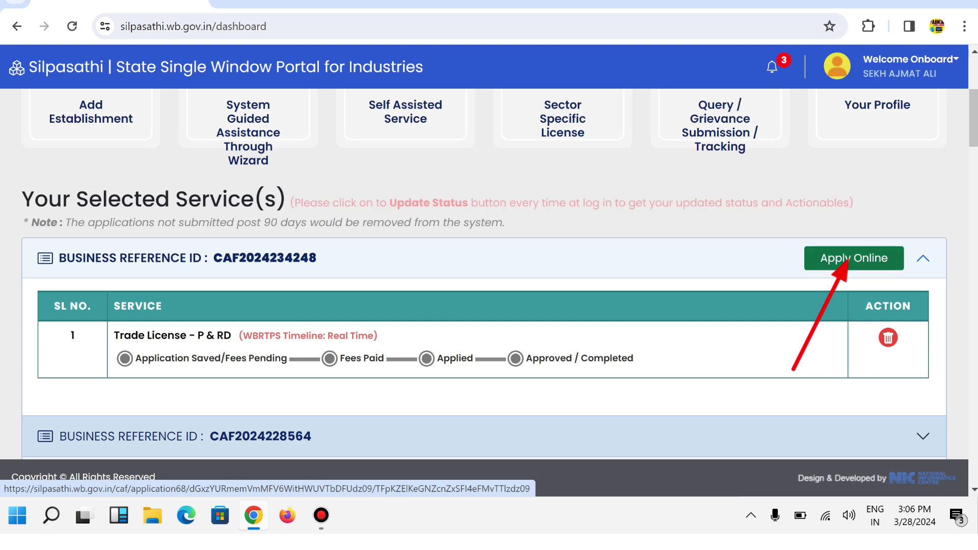
pyautogui.click(847, 260)
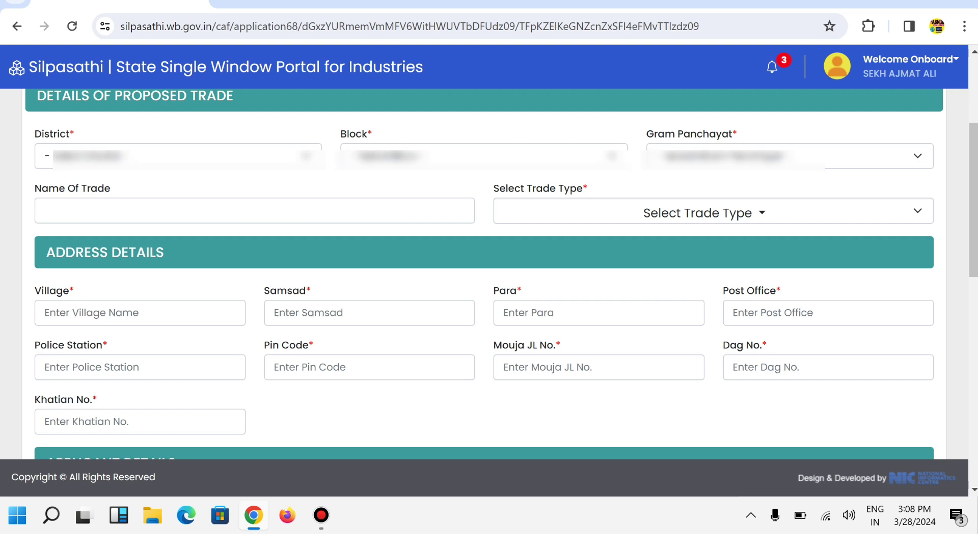
# Step: Choose district BIRBHUM, block MOHAMED-BAZAR and the wanted gram panchayat in the location dropdowns
pyautogui.hotkey('alt', 'Down')
pyautogui.press('Down')
pyautogui.press('Down')
pyautogui.press('Down')
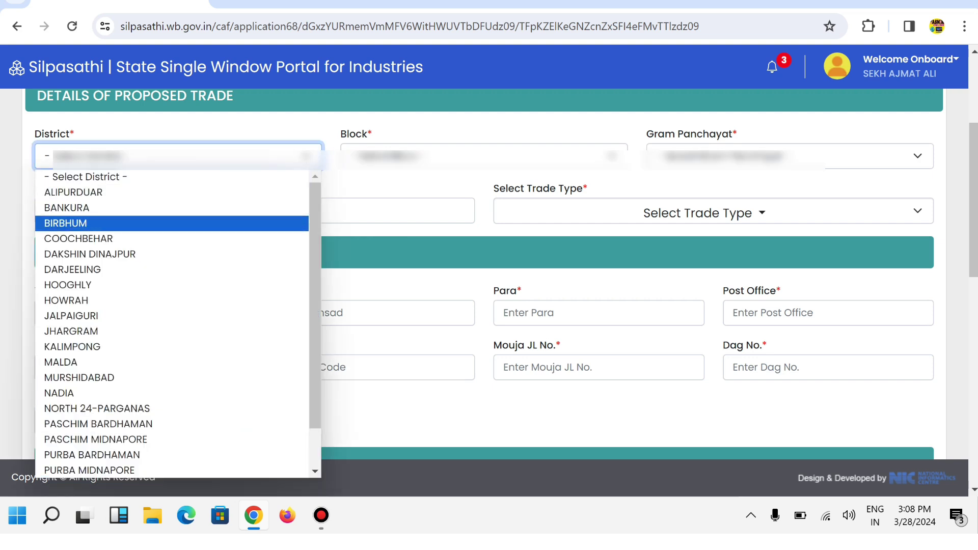
pyautogui.press('Return')
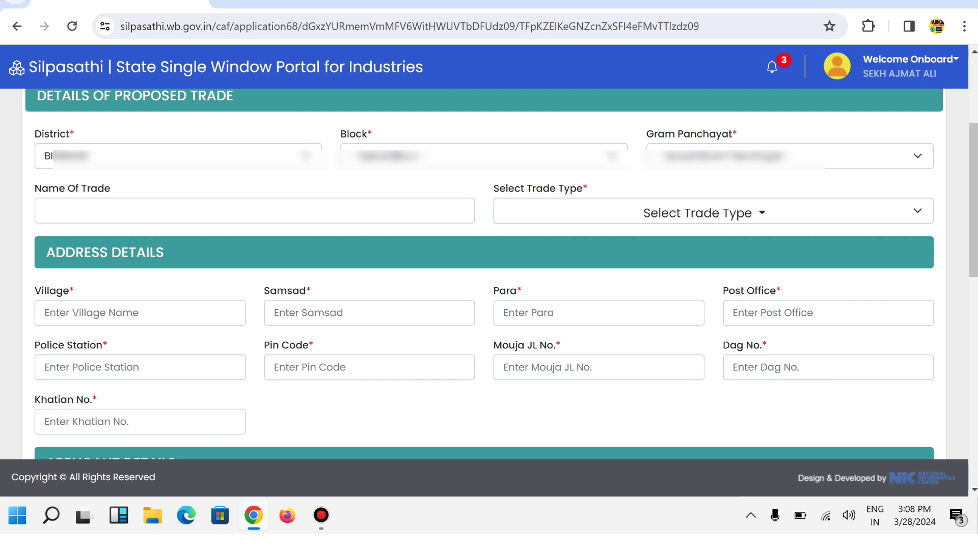
pyautogui.press('Tab')
pyautogui.hotkey('alt', 'Down')
pyautogui.press('Down')
pyautogui.press('Down')
pyautogui.press('Down')
pyautogui.press('Down')
pyautogui.press('Down')
pyautogui.press('Down')
pyautogui.press('Down')
pyautogui.press('Down')
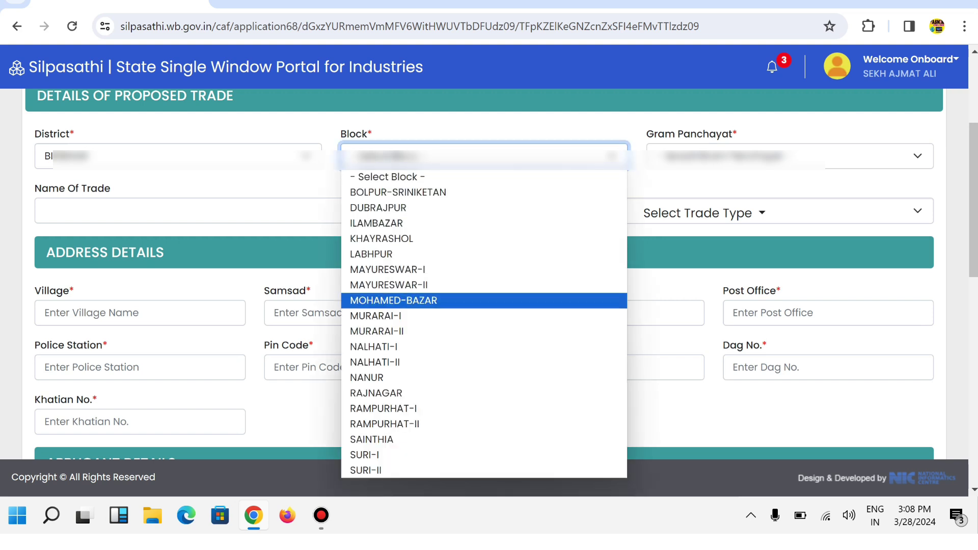
pyautogui.press('Return')
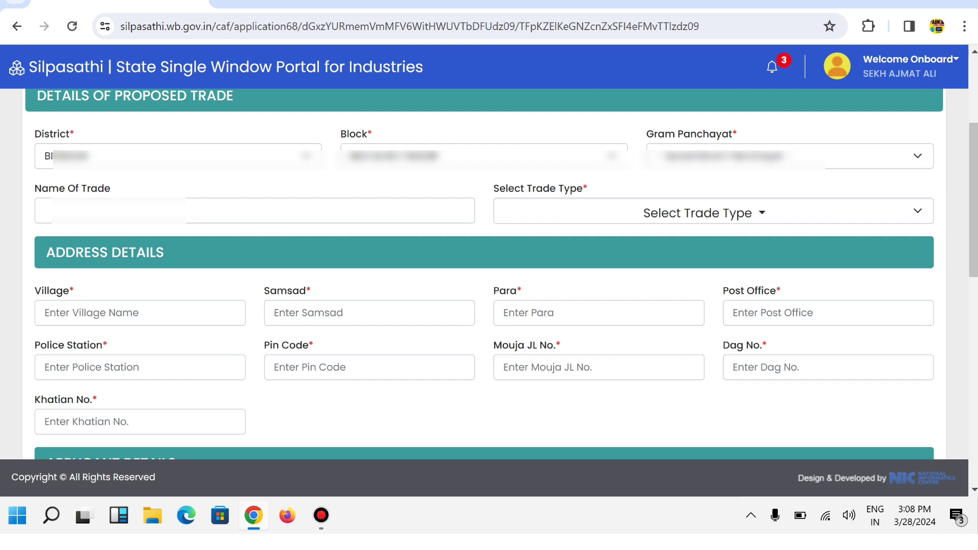
pyautogui.press('Tab')
pyautogui.hotkey('alt', 'Down')
pyautogui.press('Down')
pyautogui.press('Down')
pyautogui.press('Down')
pyautogui.press('Down')
pyautogui.press('Down')
pyautogui.press('Down')
pyautogui.press('Down')
pyautogui.press('Down')
pyautogui.press('Down')
pyautogui.press('Down')
pyautogui.press('Down')
pyautogui.press('Down')
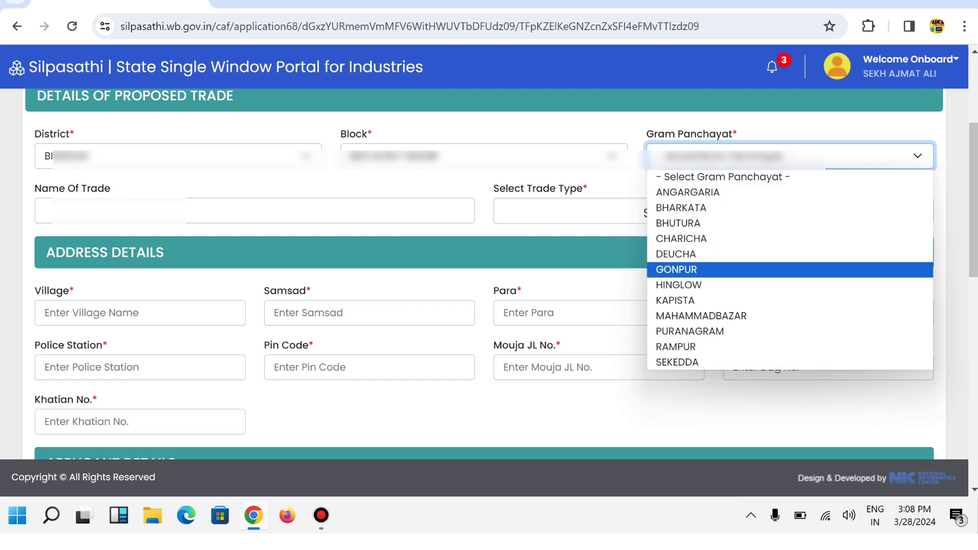
pyautogui.press('Return')
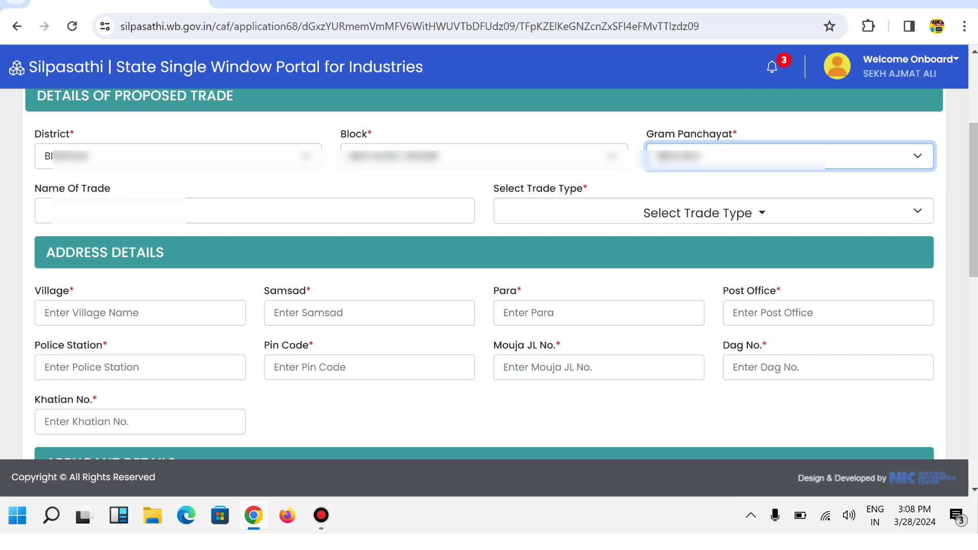
pyautogui.press('Tab')
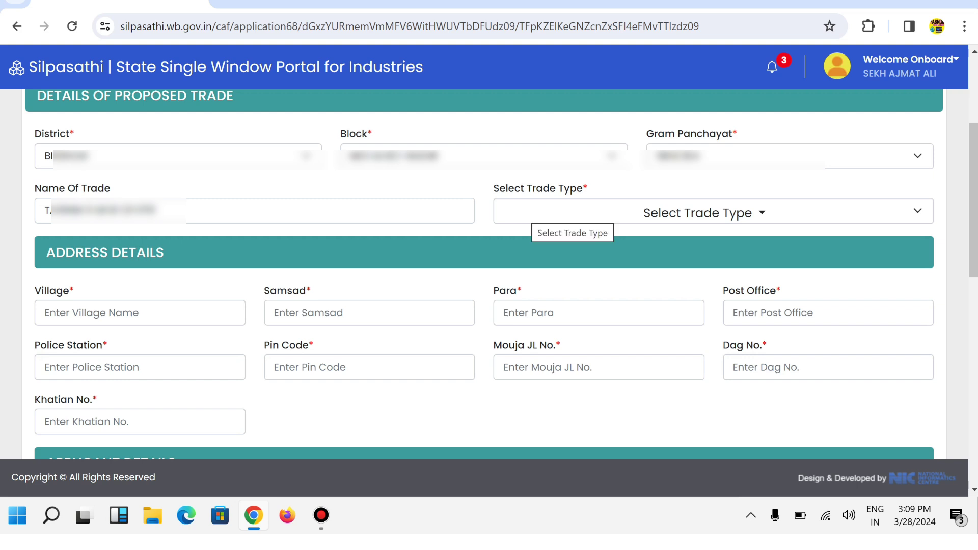
# Step: Search the trade type list for 'cyber' and set the trade type to CYBER CAFE
pyautogui.click(698, 211)
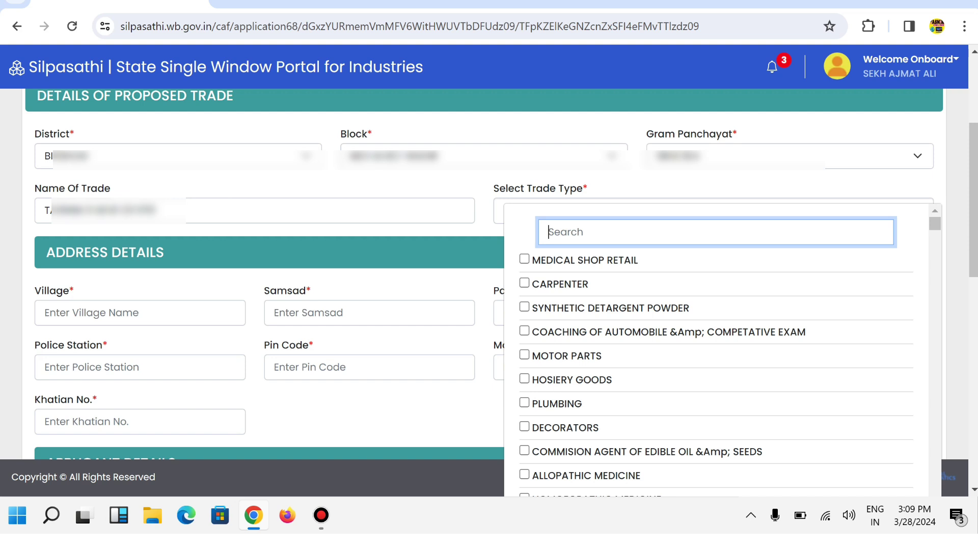
pyautogui.write('cyb')
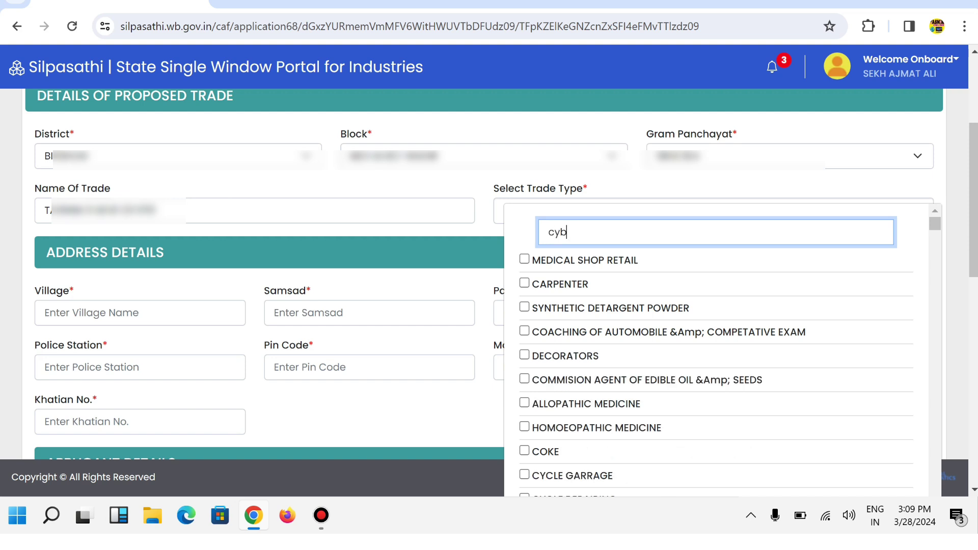
pyautogui.write('er')
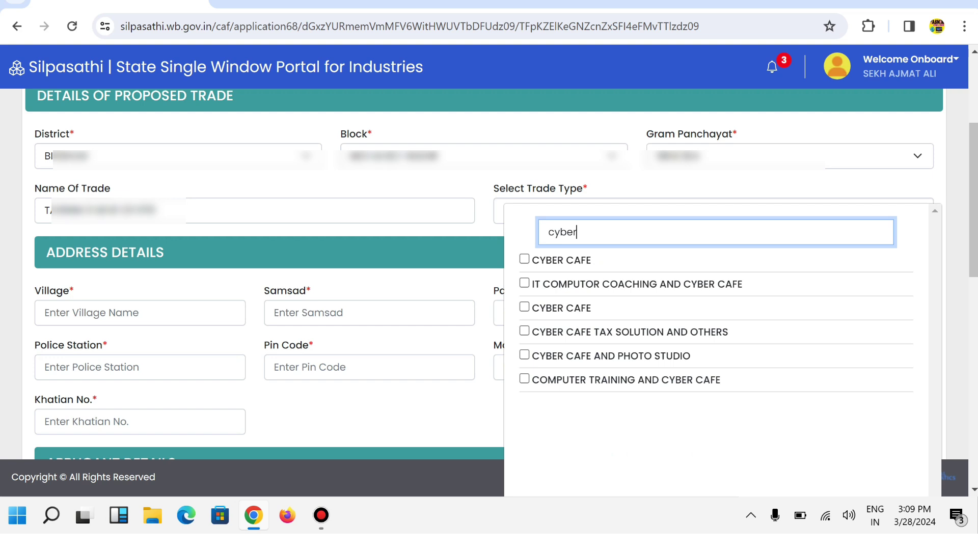
pyautogui.click(524, 259)
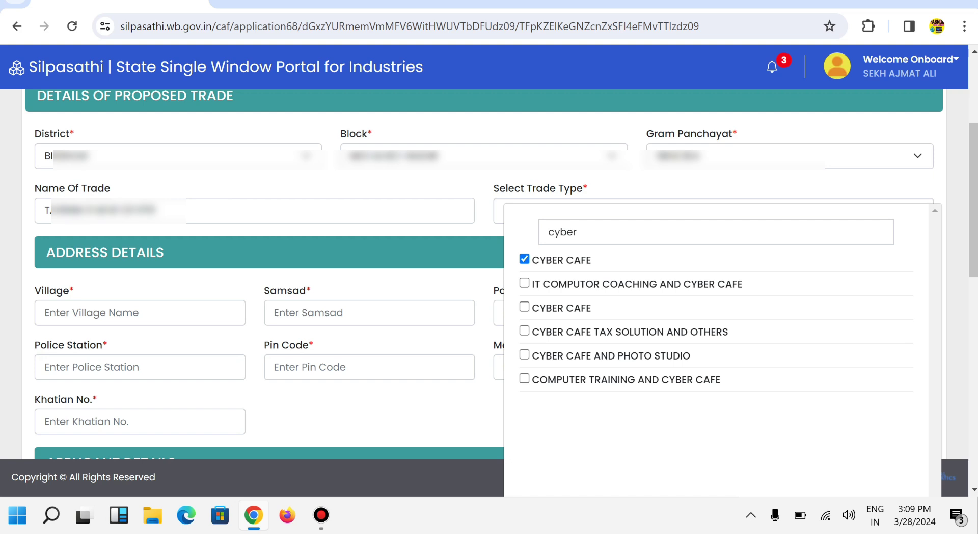
pyautogui.press('Escape')
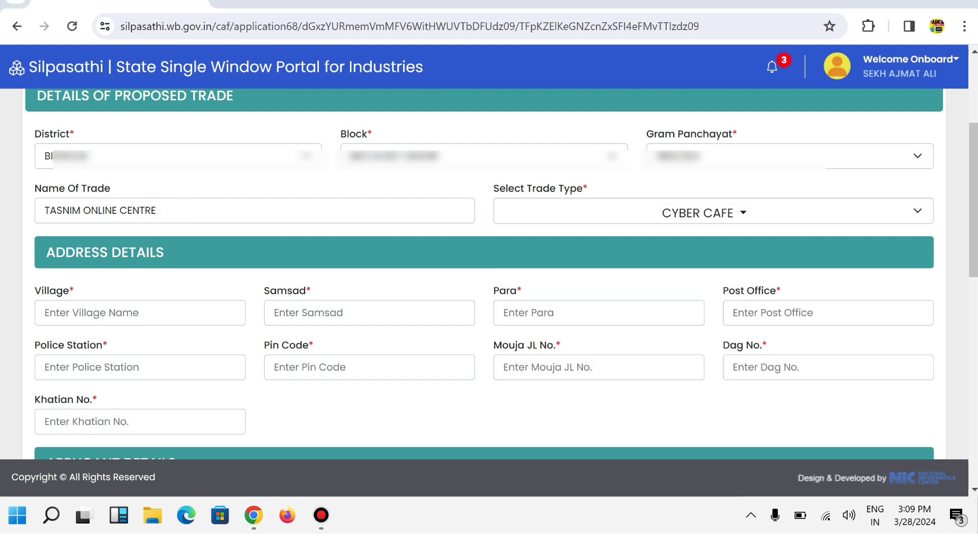
pyautogui.scroll(-3, 489, 275)
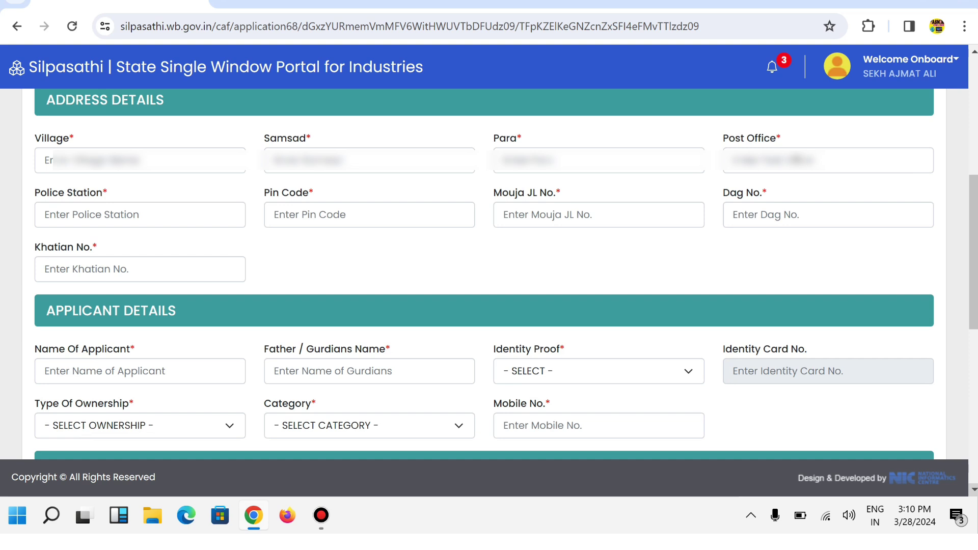
# Step: Accept the suggested Village, then fill in the Samsad, Para and Post Office of the trade address
pyautogui.click(140, 160)
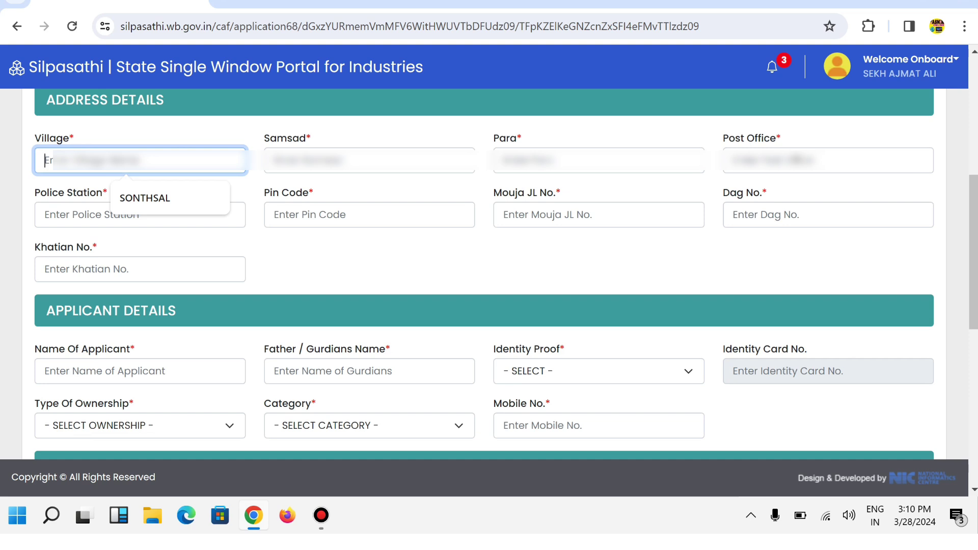
pyautogui.press('Down')
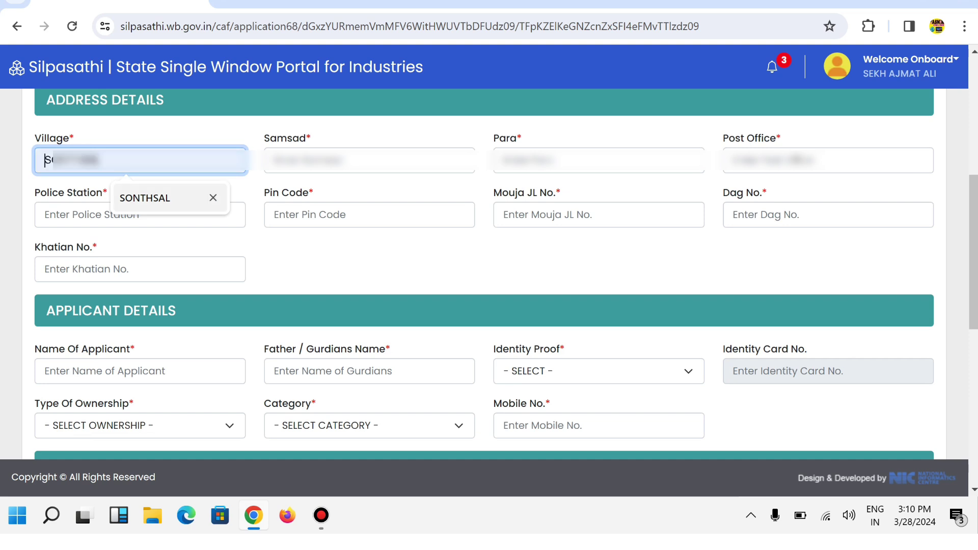
pyautogui.press('Return')
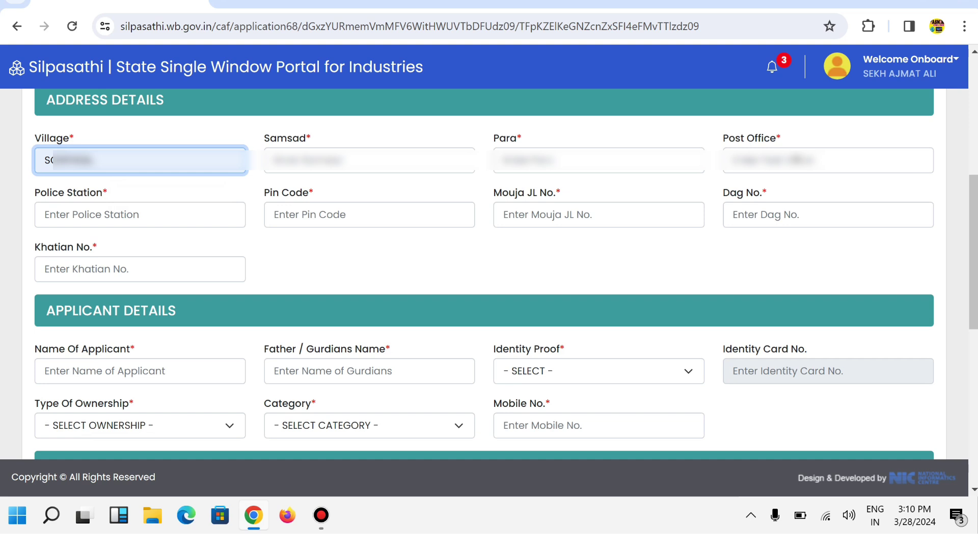
pyautogui.click(369, 160)
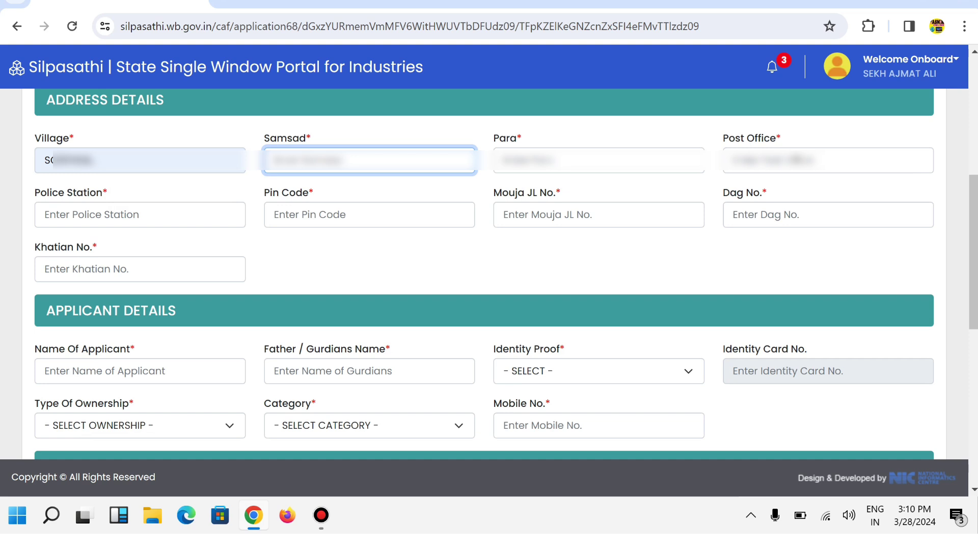
pyautogui.write('S')
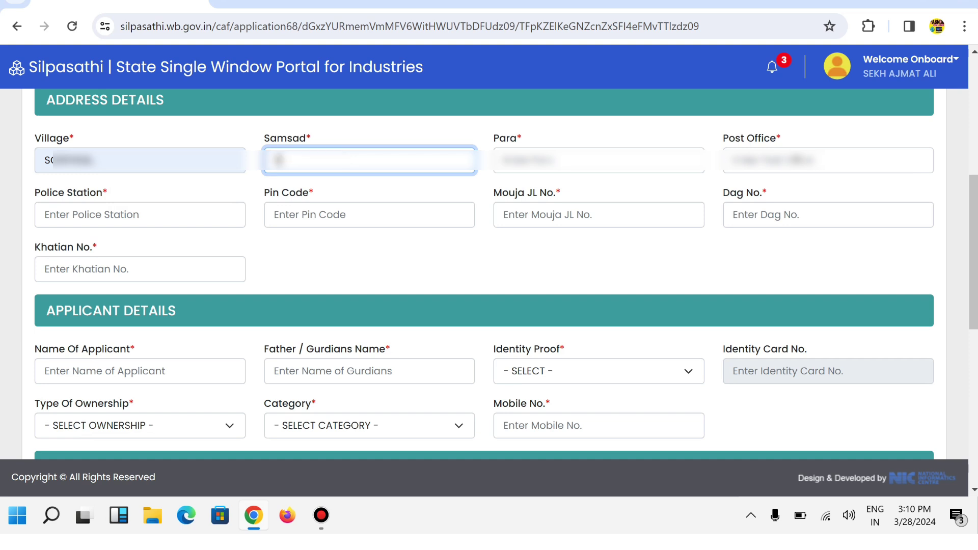
pyautogui.click(598, 160)
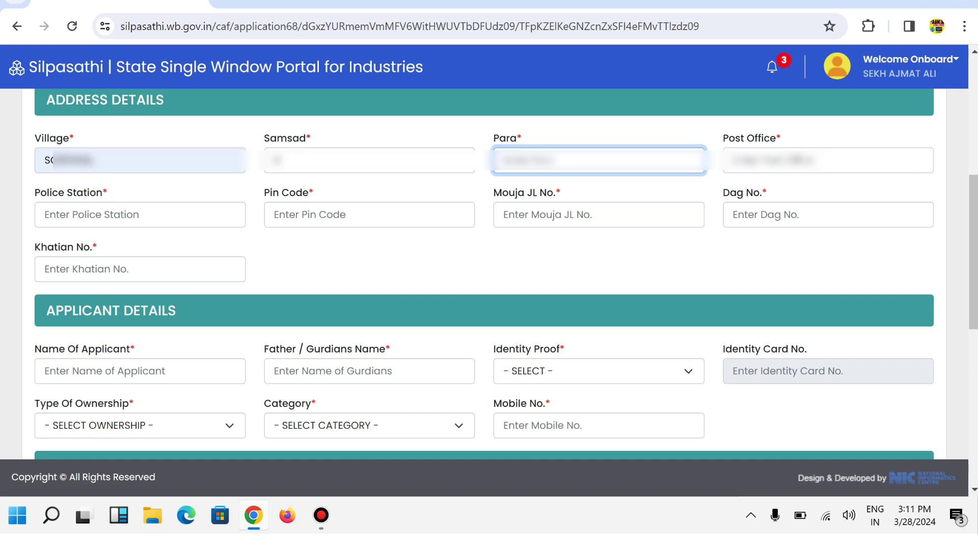
pyautogui.write('SCHOOL PARA')
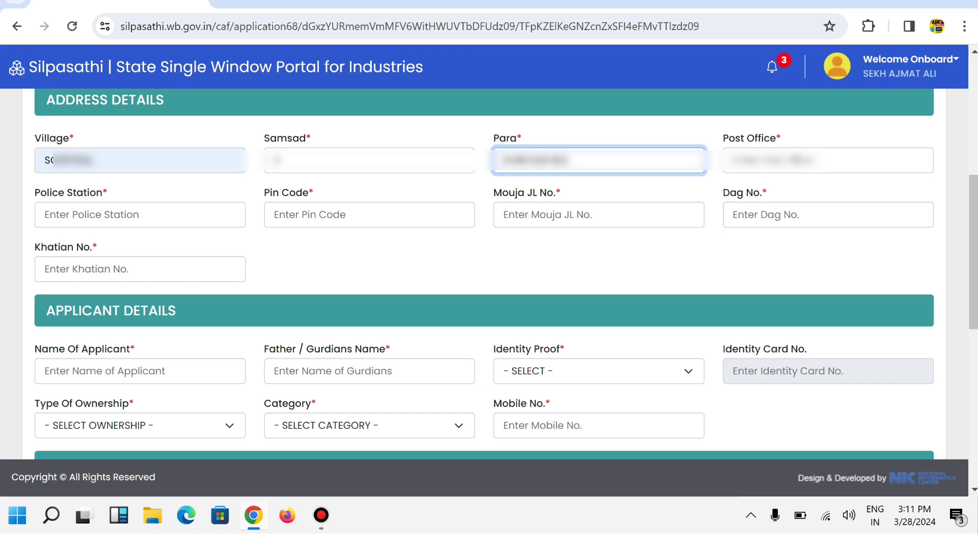
pyautogui.click(828, 160)
pyautogui.write('SOHAL')
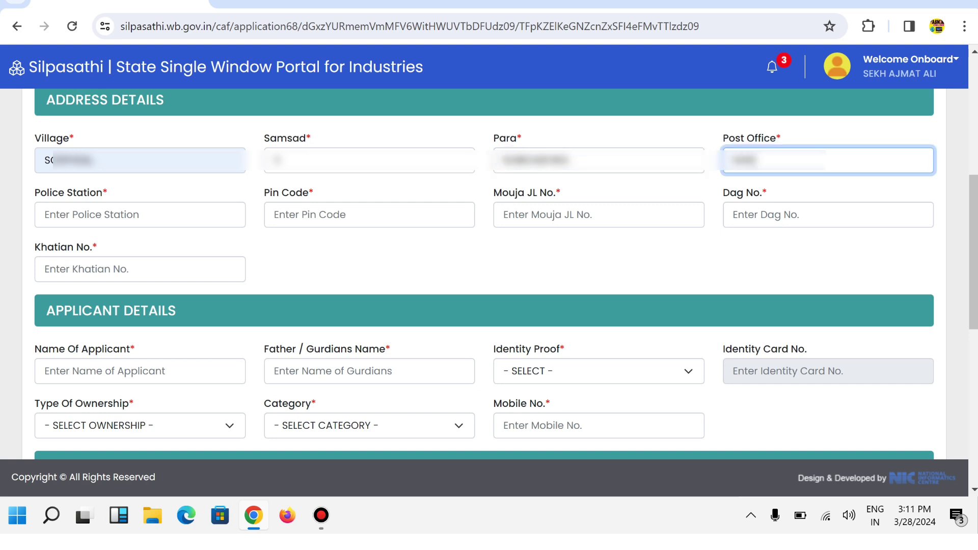
pyautogui.write('????????')
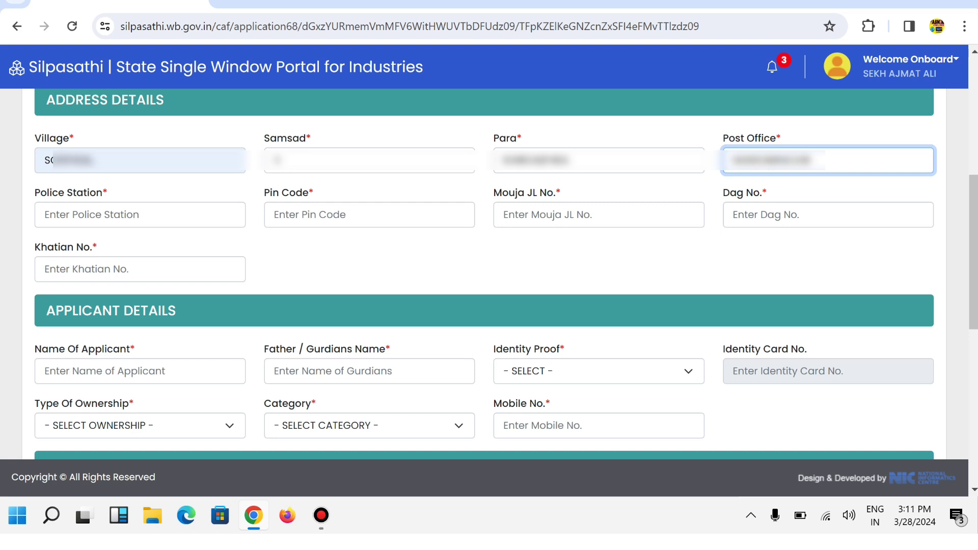
# Step: Enter the Police Station and the Pin Code, correcting a mistyped digit
pyautogui.click(46, 214)
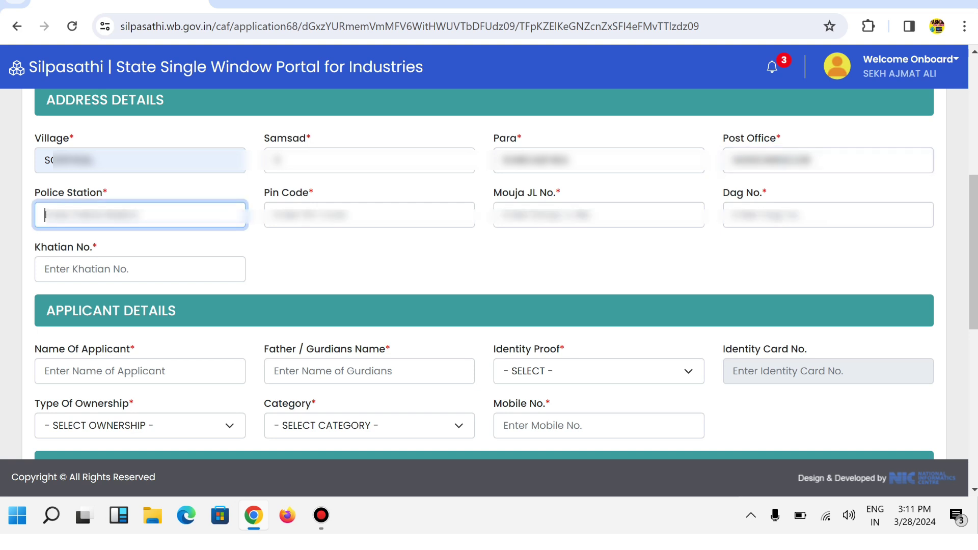
pyautogui.write('???')
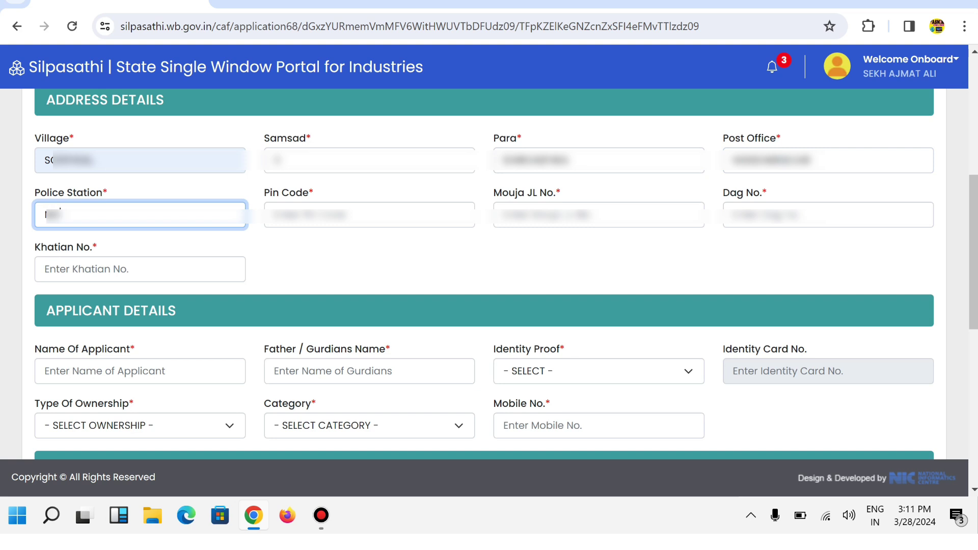
pyautogui.write('??????')
pyautogui.press('Tab')
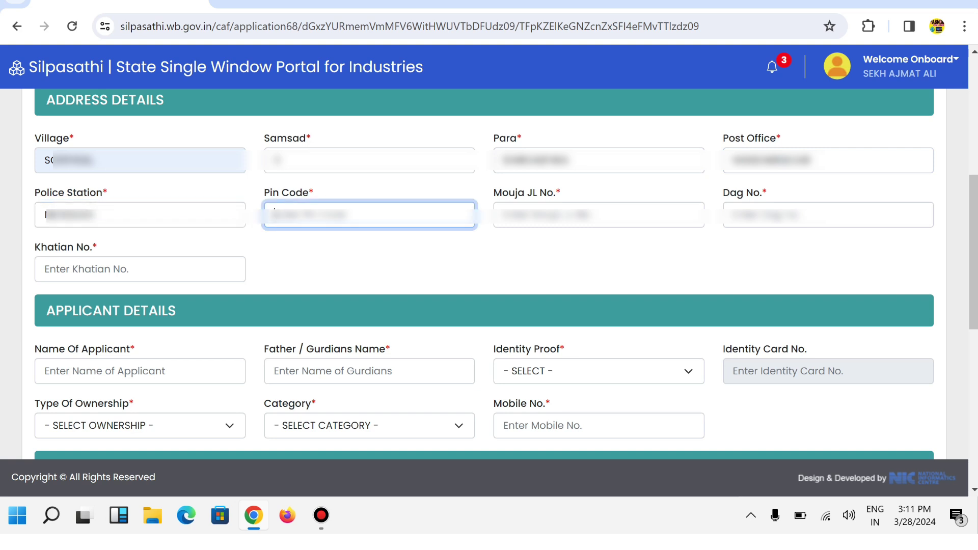
pyautogui.write('7??')
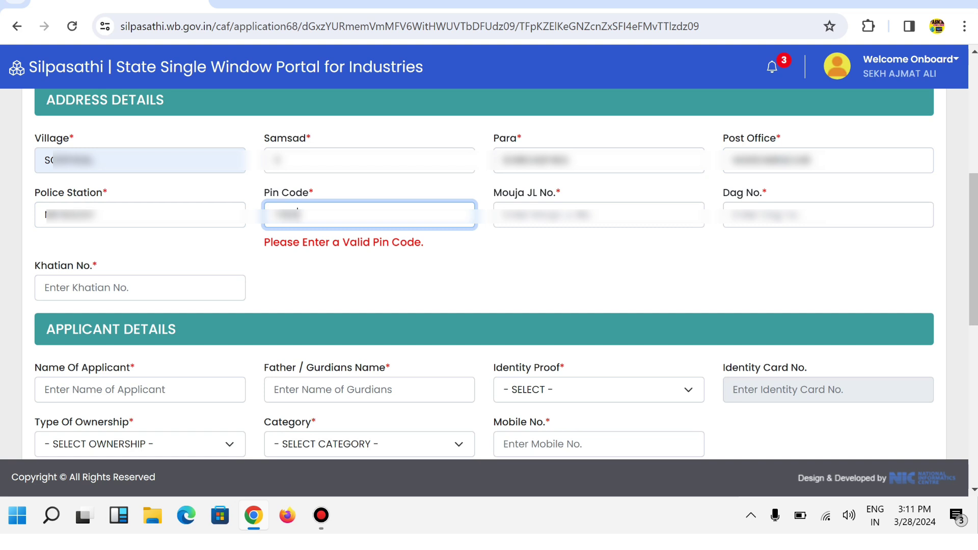
pyautogui.write('?')
pyautogui.press('BackSpace')
pyautogui.write('?')
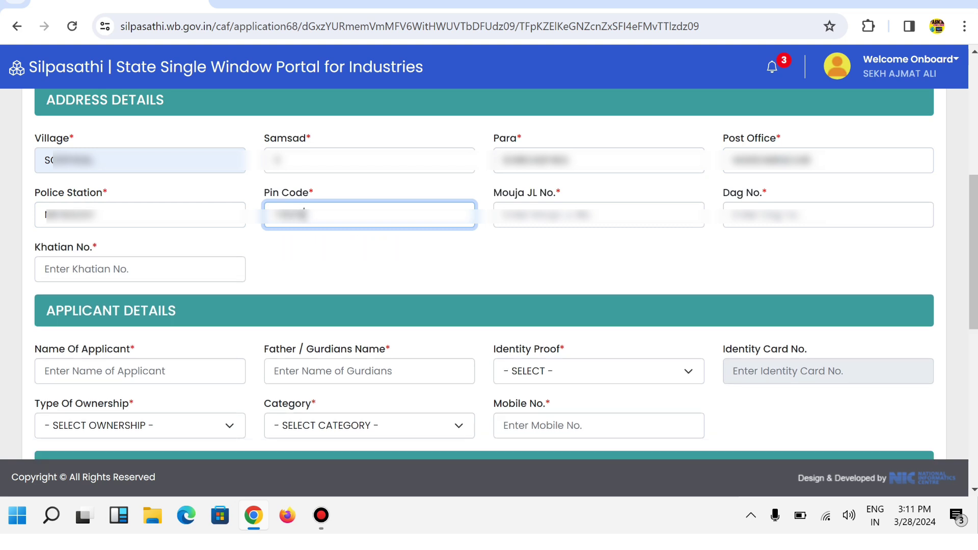
pyautogui.press('Tab')
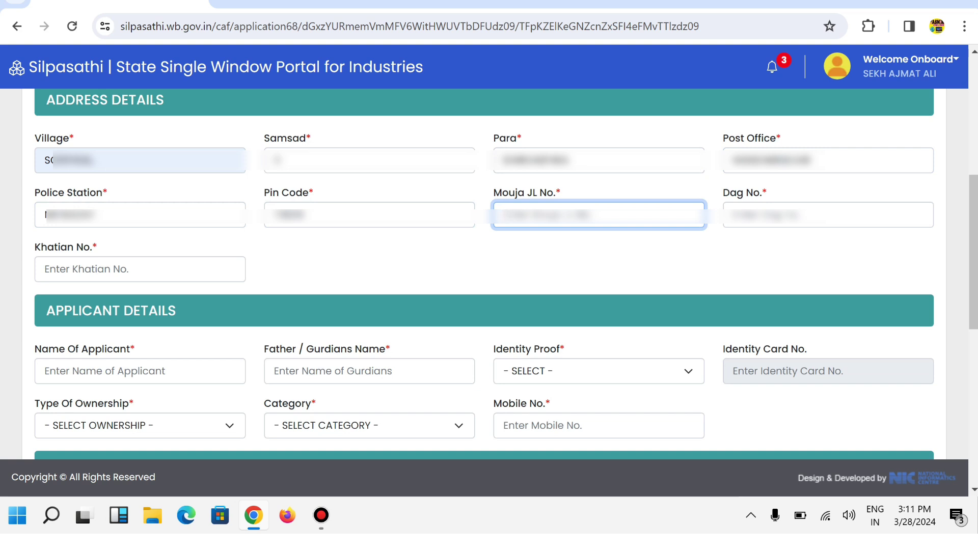
# Step: Enter Mouja JL No. 18, Dag No. 1 and Khatian No. 2432
pyautogui.write('18')
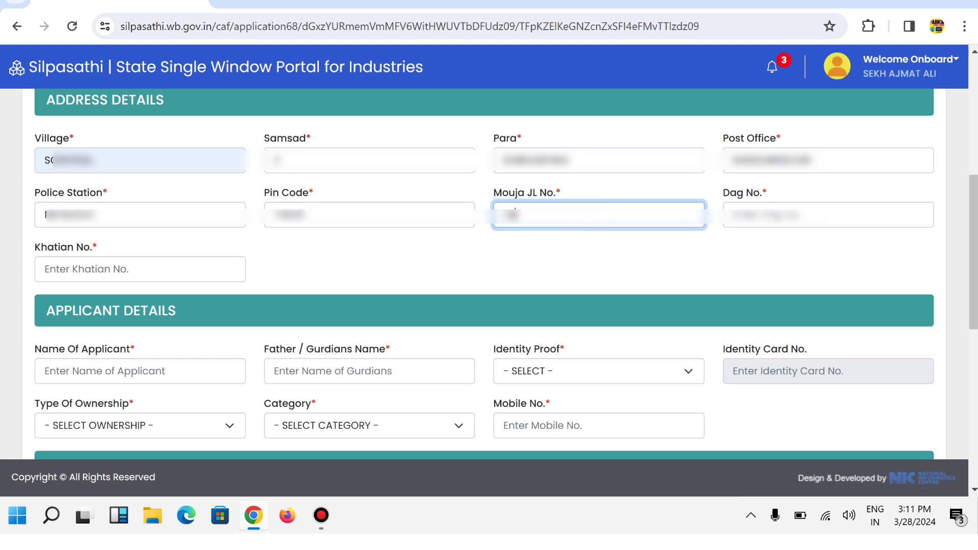
pyautogui.click(828, 214)
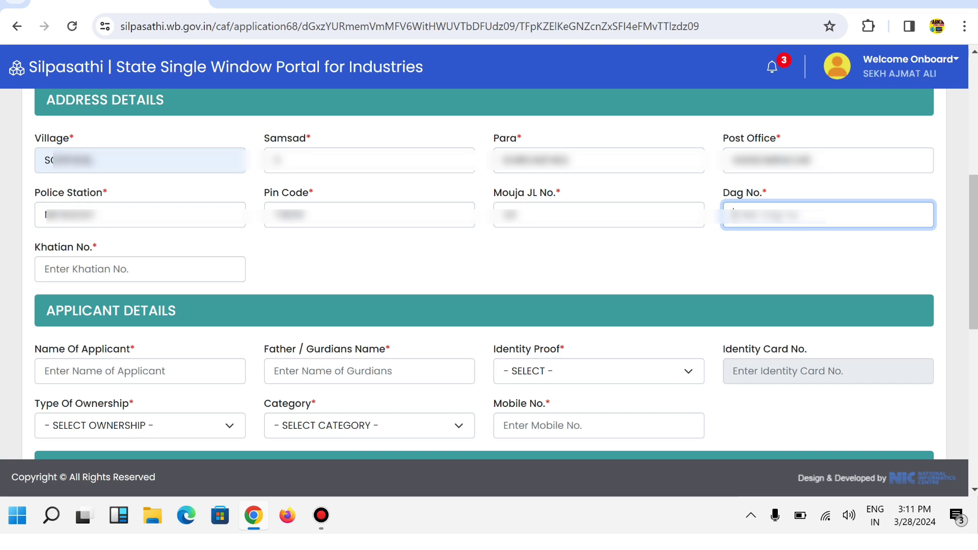
pyautogui.write('1')
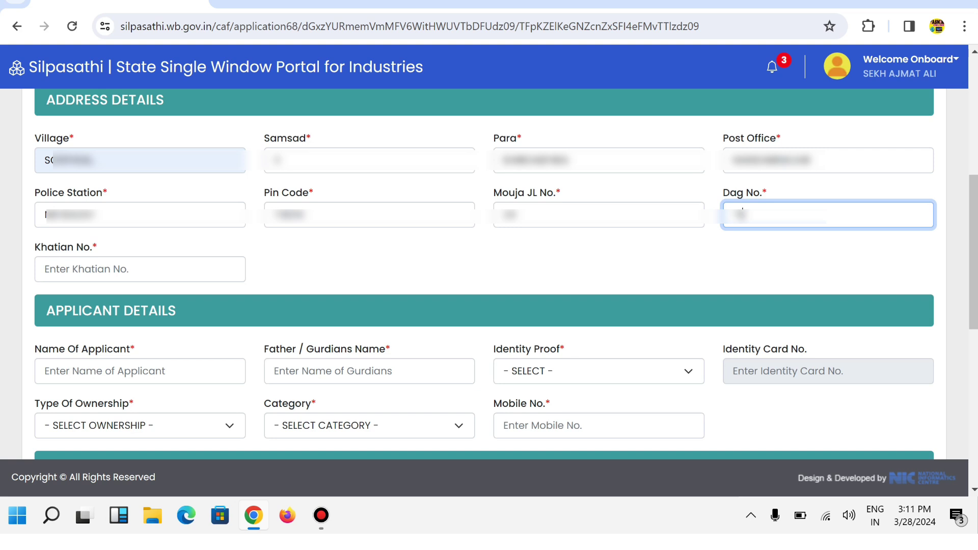
pyautogui.click(140, 269)
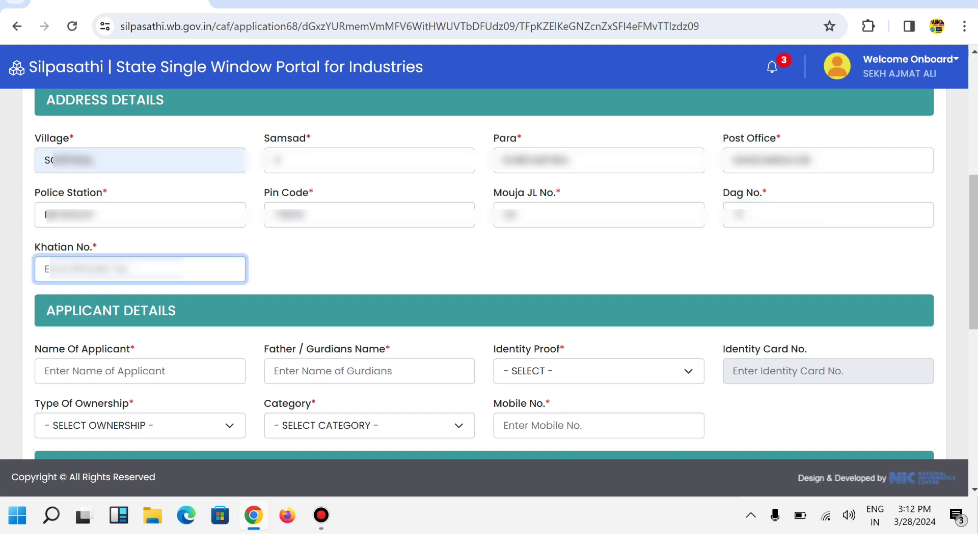
pyautogui.write('2432')
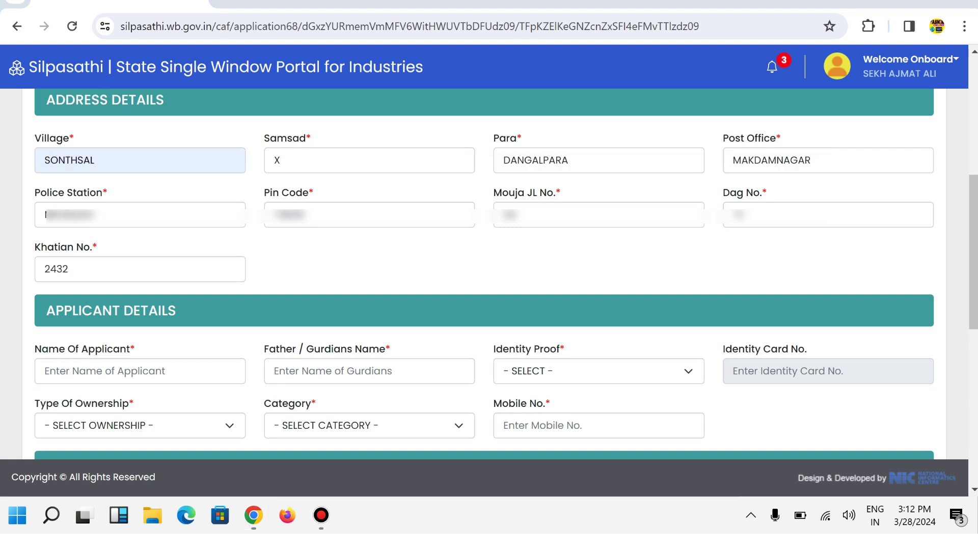
pyautogui.scroll(-5, 489, 255)
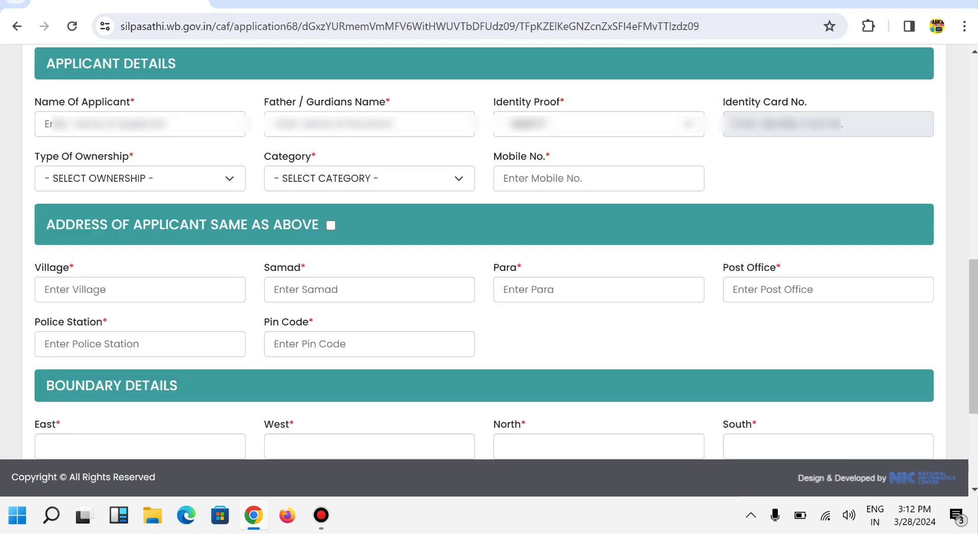
# Step: Fill in the applicant's name and the father's/guardian's name under Applicant Details
pyautogui.click(141, 124)
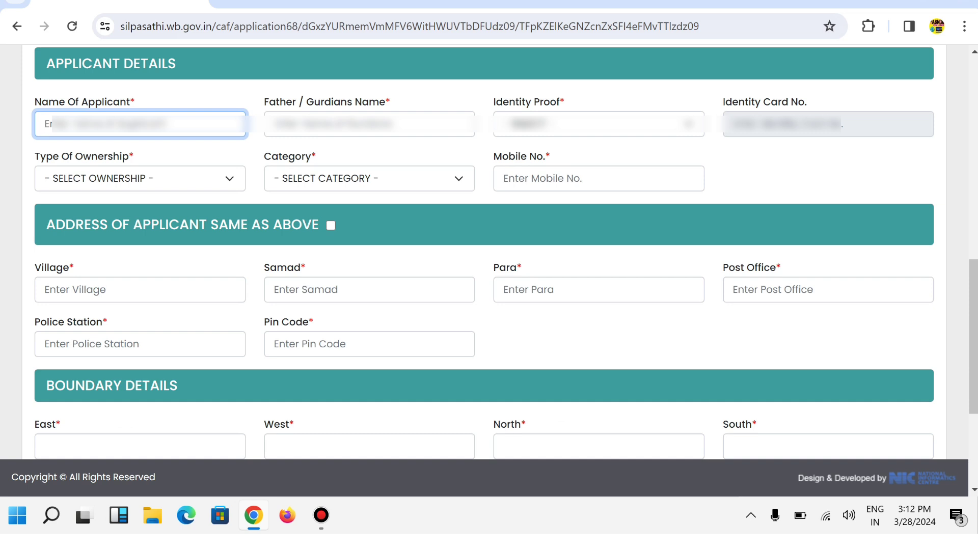
pyautogui.write('S')
pyautogui.press('Tab')
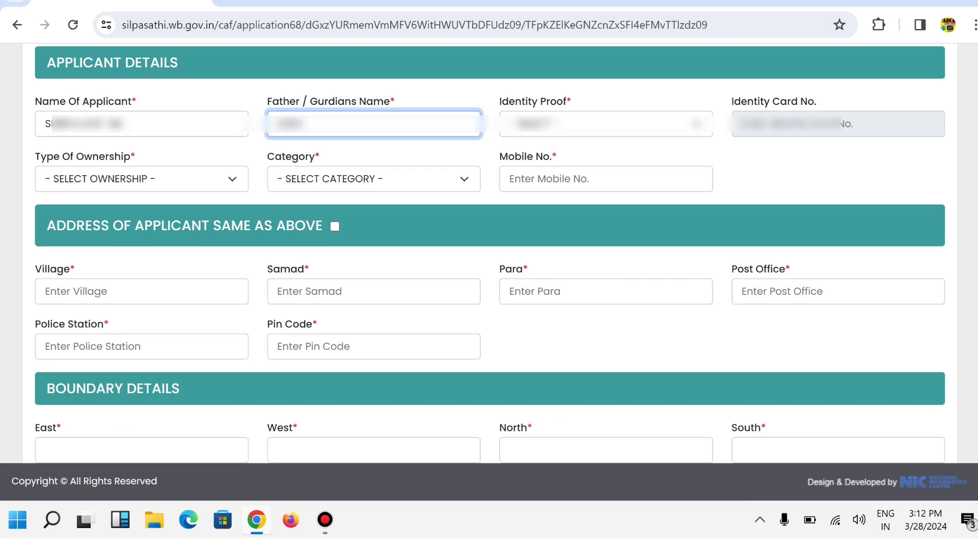
pyautogui.write('??????????')
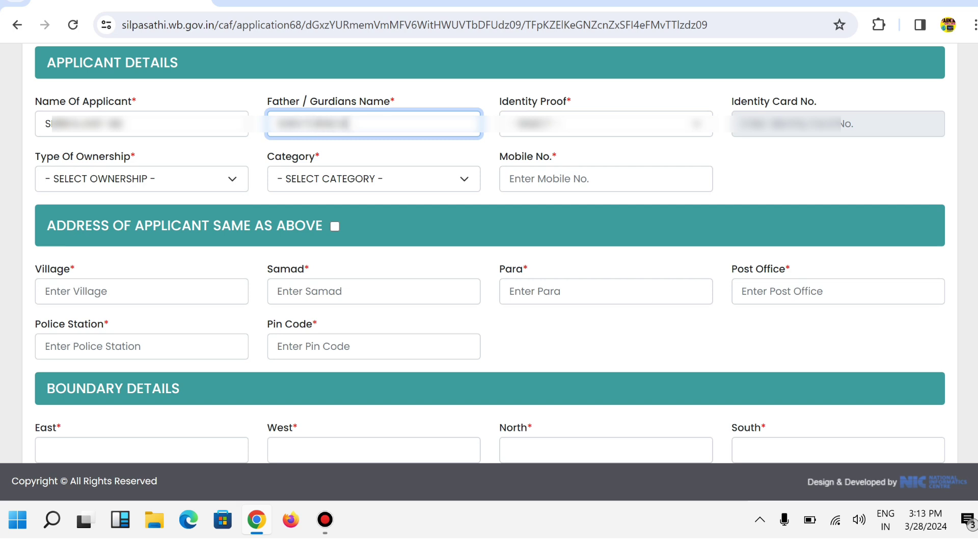
pyautogui.write('?')
pyautogui.click(605, 124)
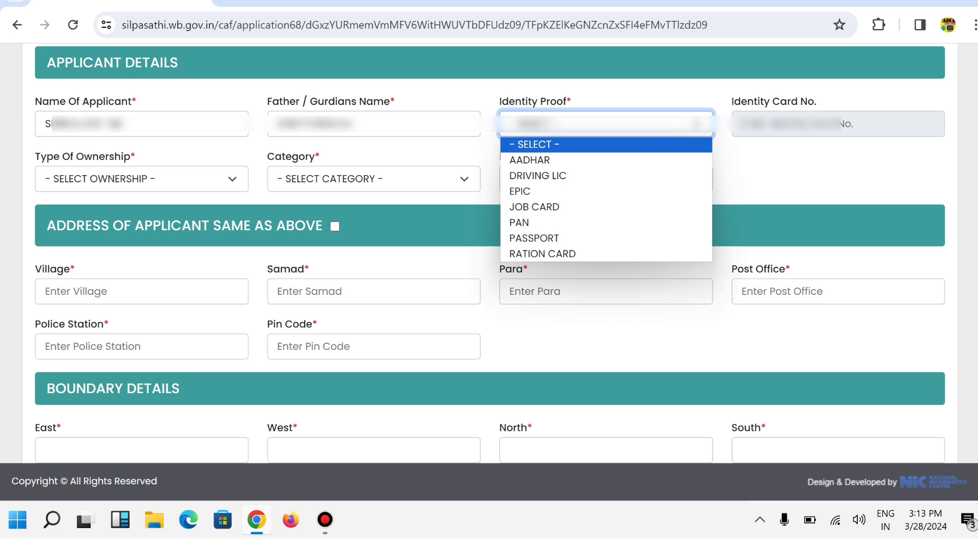
# Step: Choose AADHAR as the identity proof and enter the identity card number
pyautogui.press('Down')
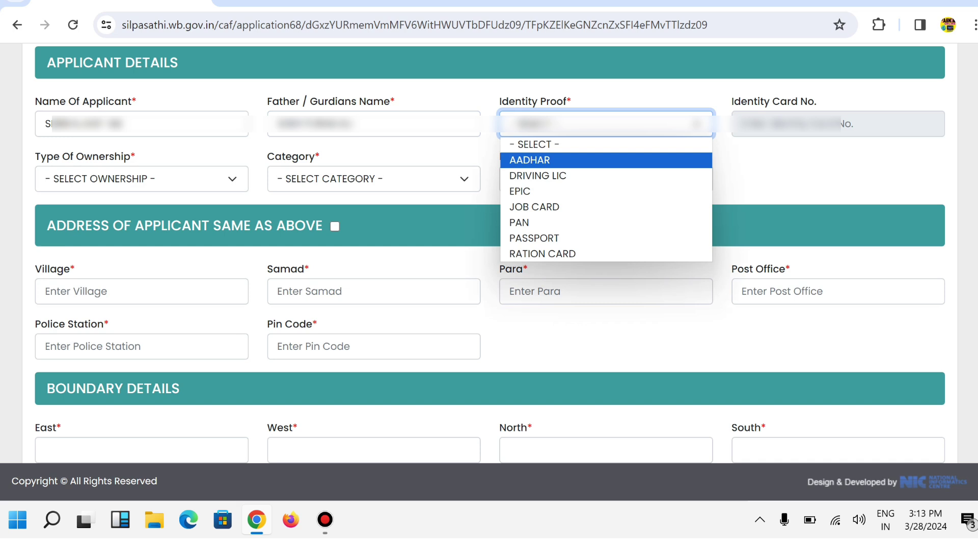
pyautogui.press('Return')
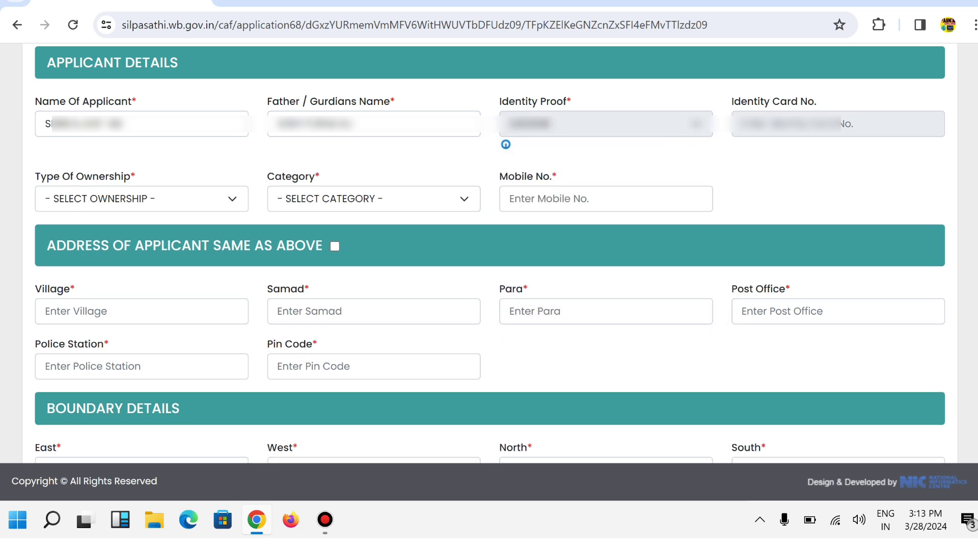
pyautogui.press('Tab')
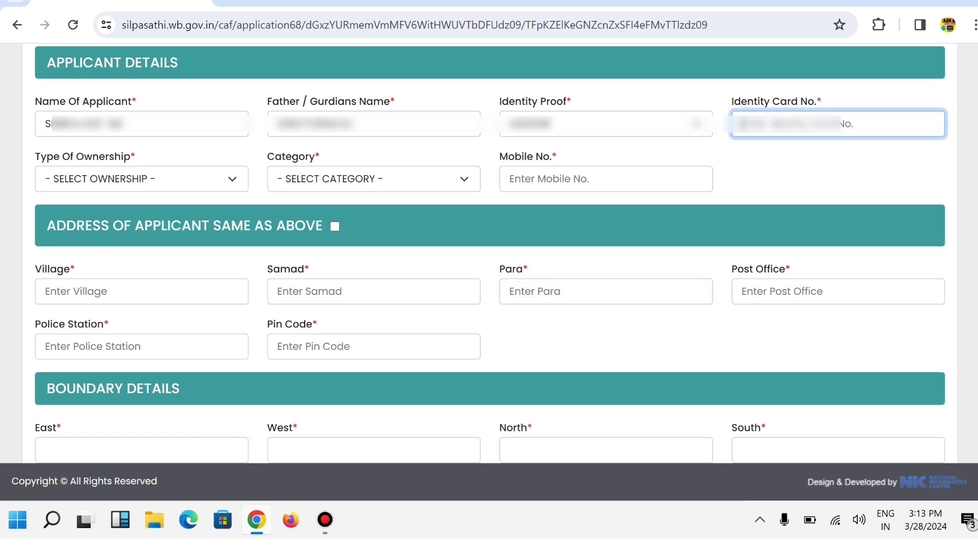
pyautogui.write('288')
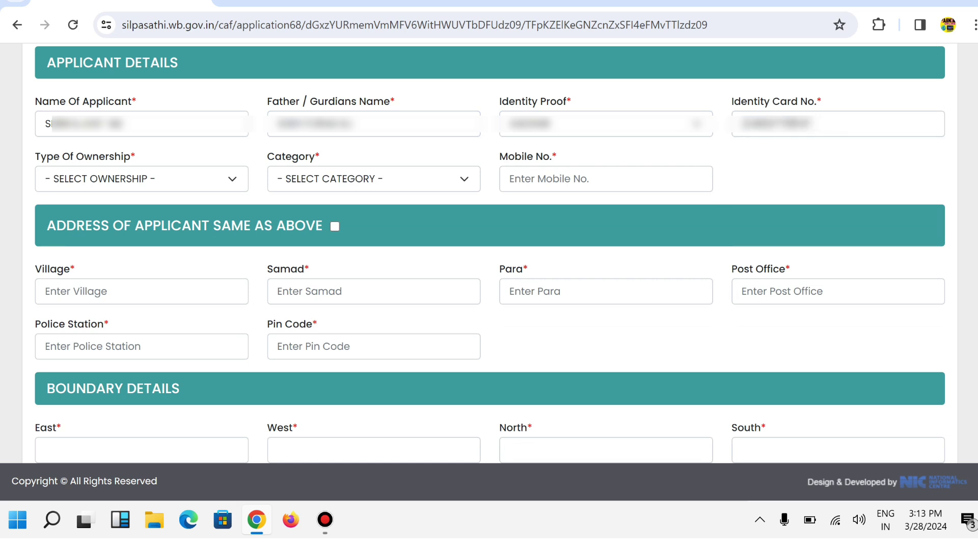
# Step: Set Type Of Ownership to PERSONAL
pyautogui.click(141, 179)
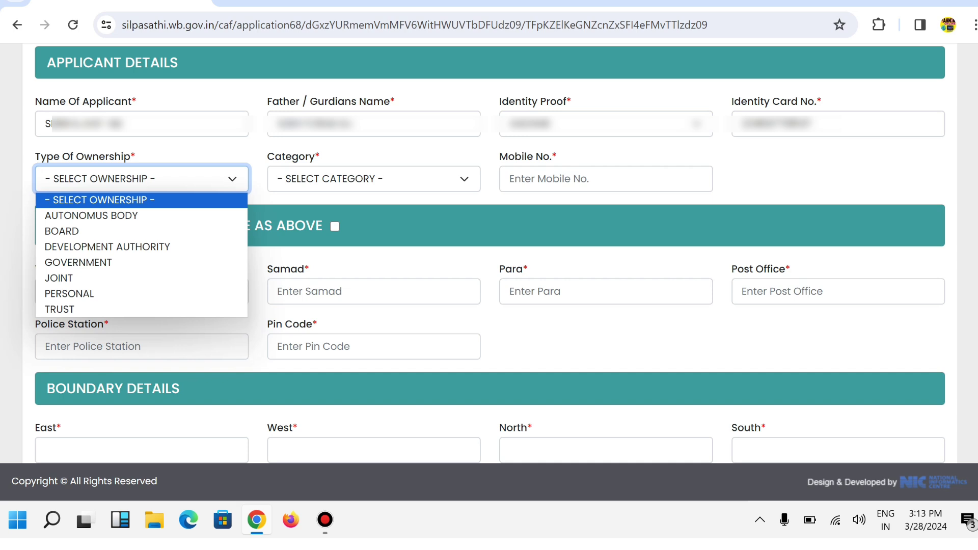
pyautogui.press('Down')
pyautogui.press('Down')
pyautogui.press('Down')
pyautogui.press('Down')
pyautogui.press('Down')
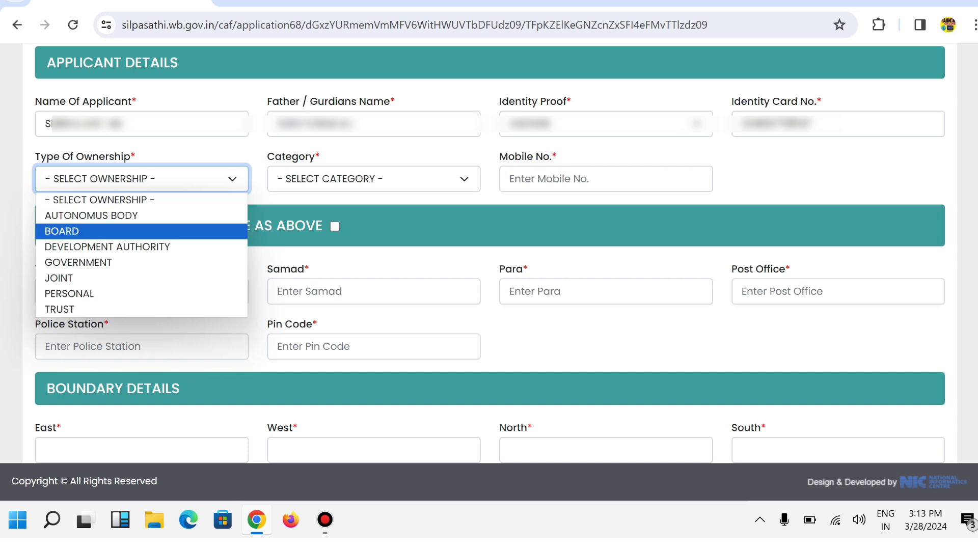
pyautogui.press('Up')
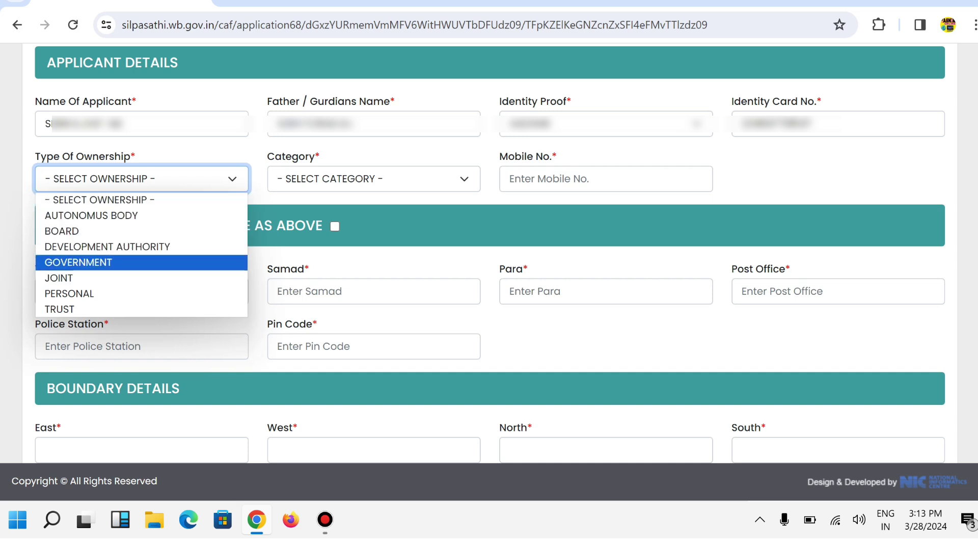
pyautogui.press('Down')
pyautogui.press('Down')
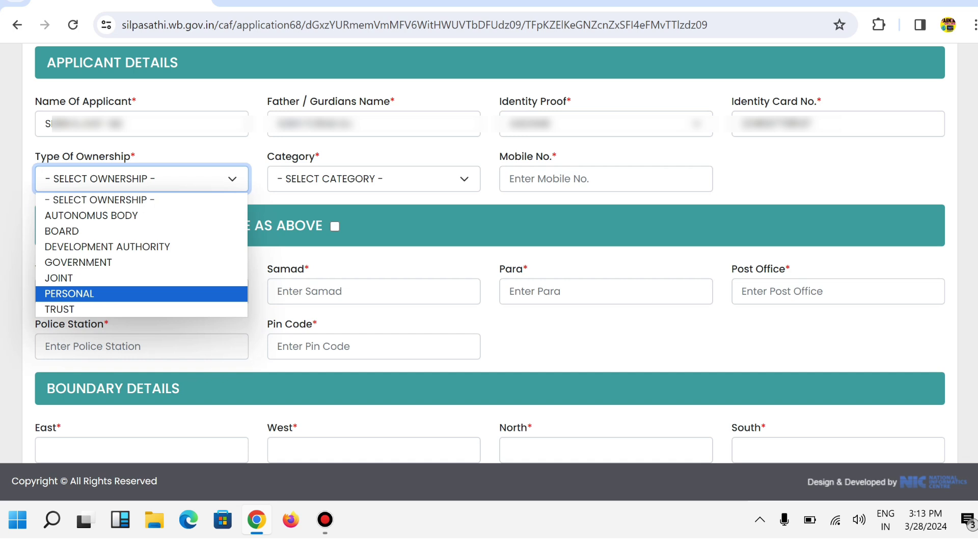
pyautogui.press('Return')
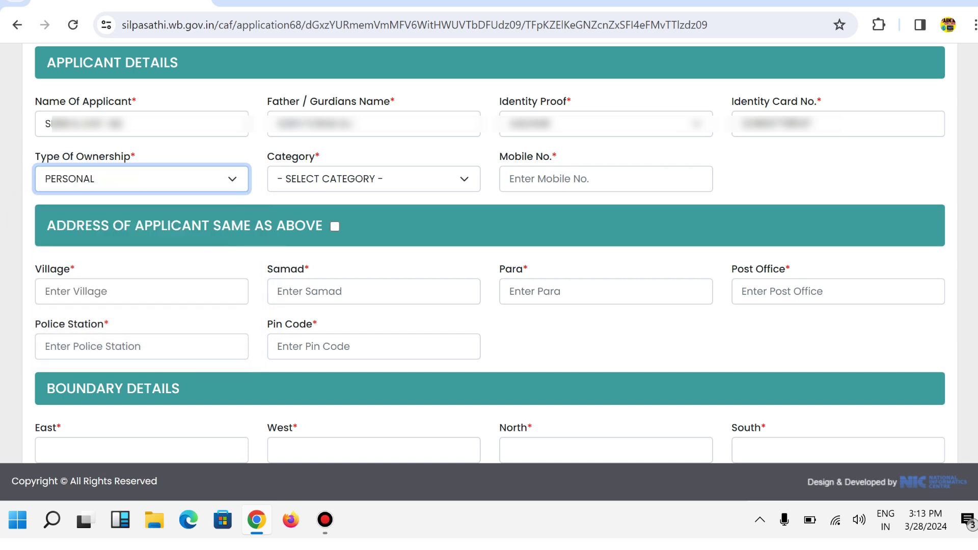
# Step: Set the applicant Category to GP CITIZEN
pyautogui.click(374, 178)
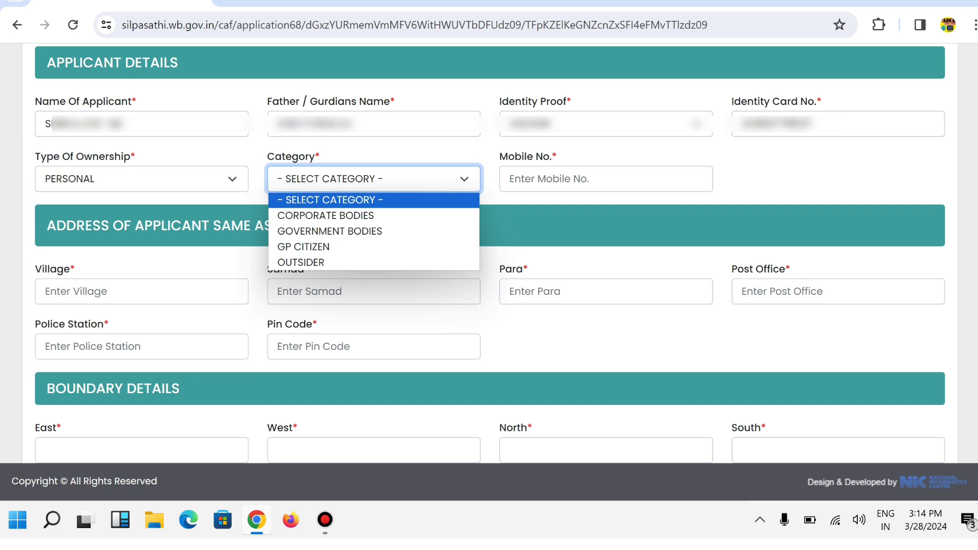
pyautogui.press('Down')
pyautogui.press('Down')
pyautogui.press('Down')
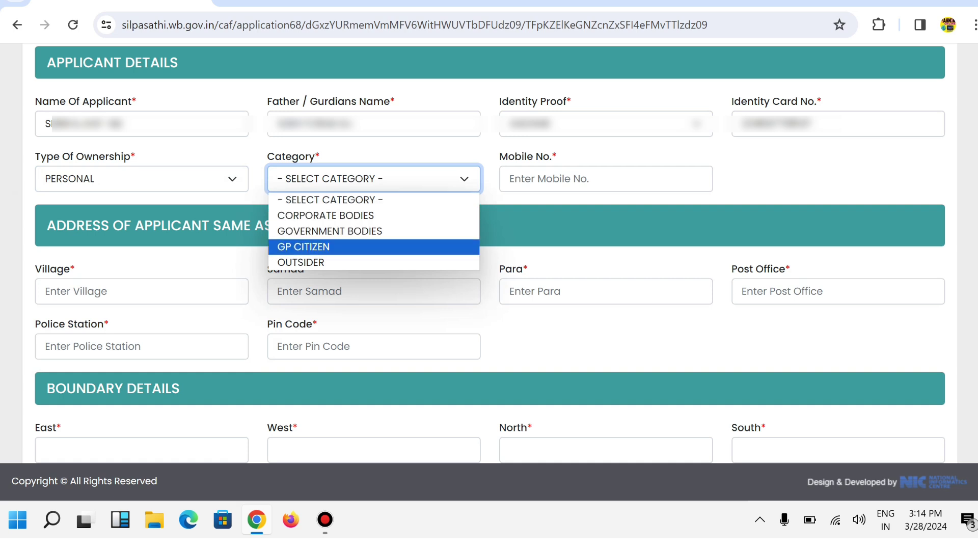
pyautogui.press('Up')
pyautogui.press('Up')
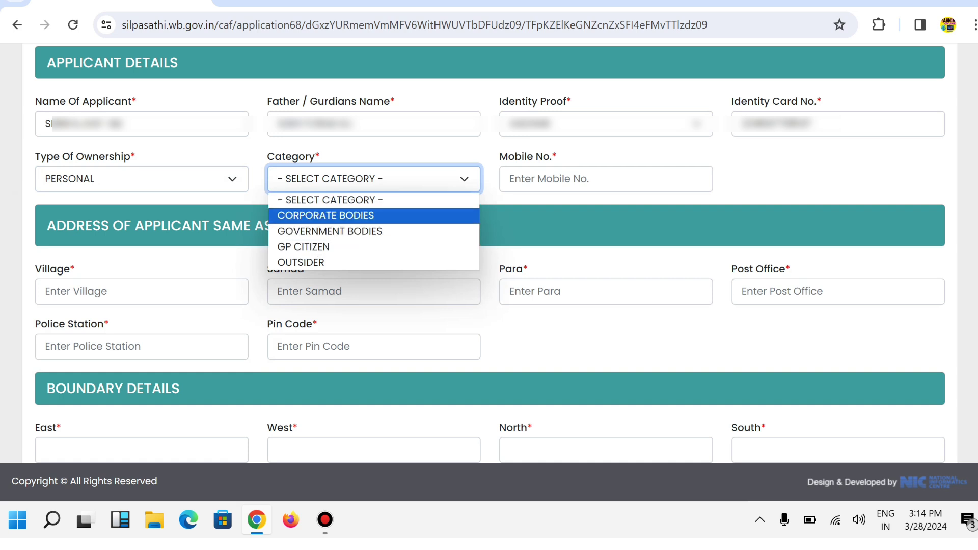
pyautogui.press('Down')
pyautogui.press('Down')
pyautogui.press('Down')
pyautogui.press('Up')
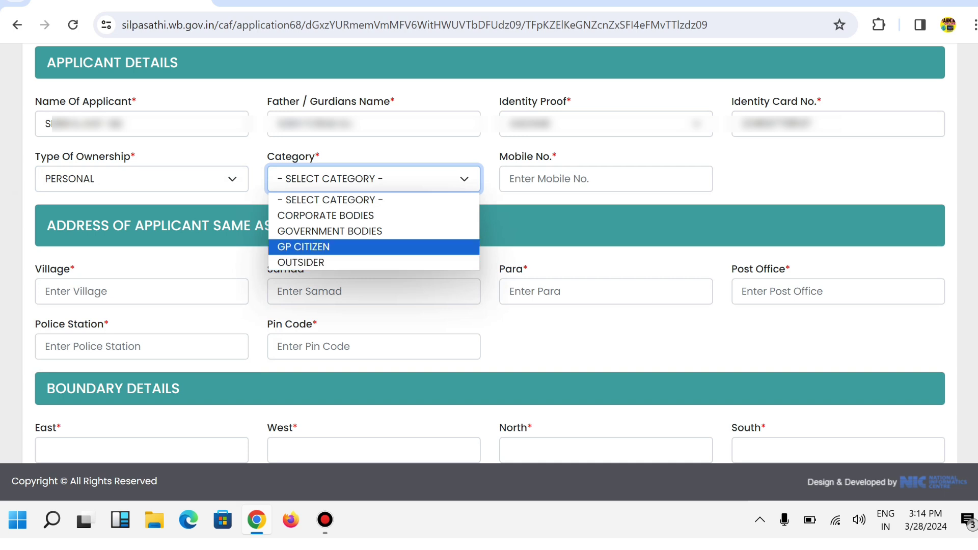
pyautogui.press('Return')
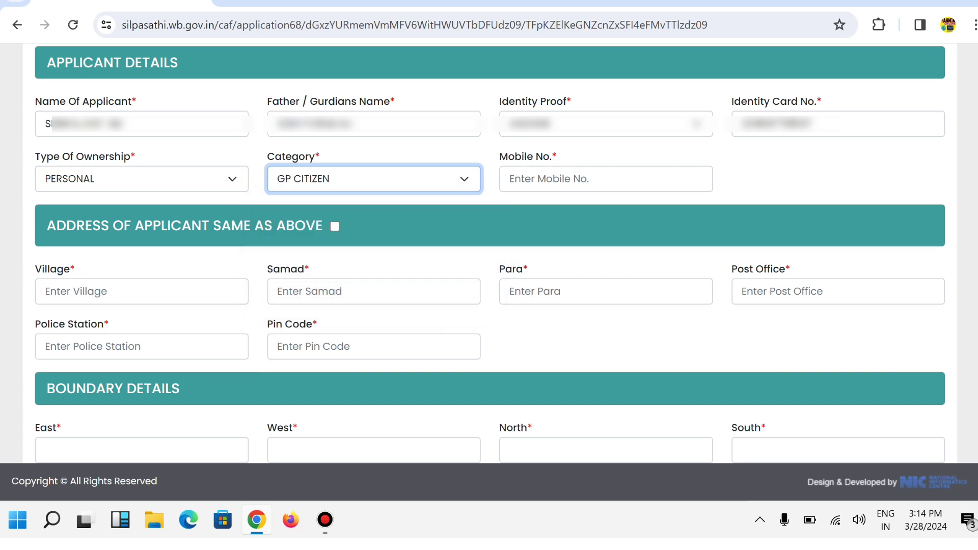
pyautogui.click(510, 179)
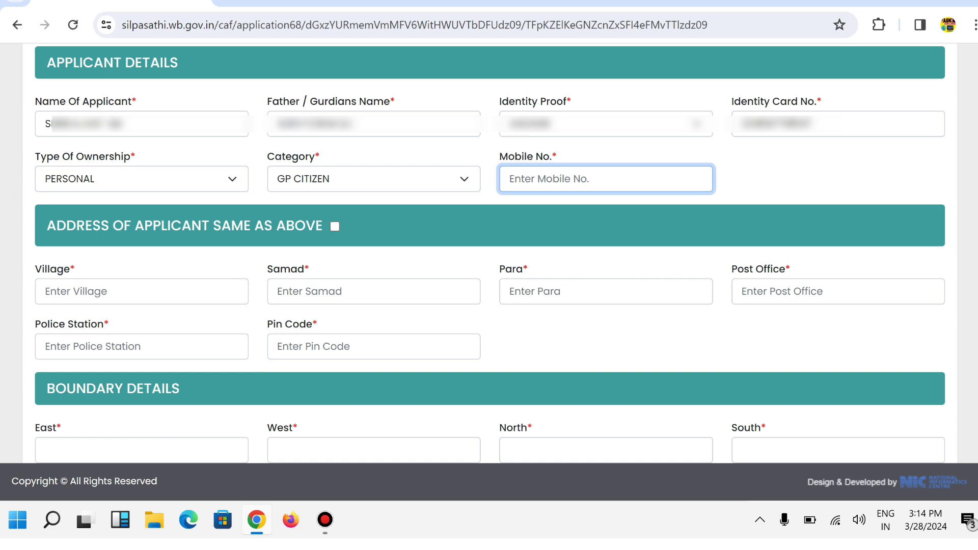
# Step: Enter the applicant's mobile number and mark the applicant's address as same as above
pyautogui.write('•••••')
pyautogui.scroll(-3, 489, 255)
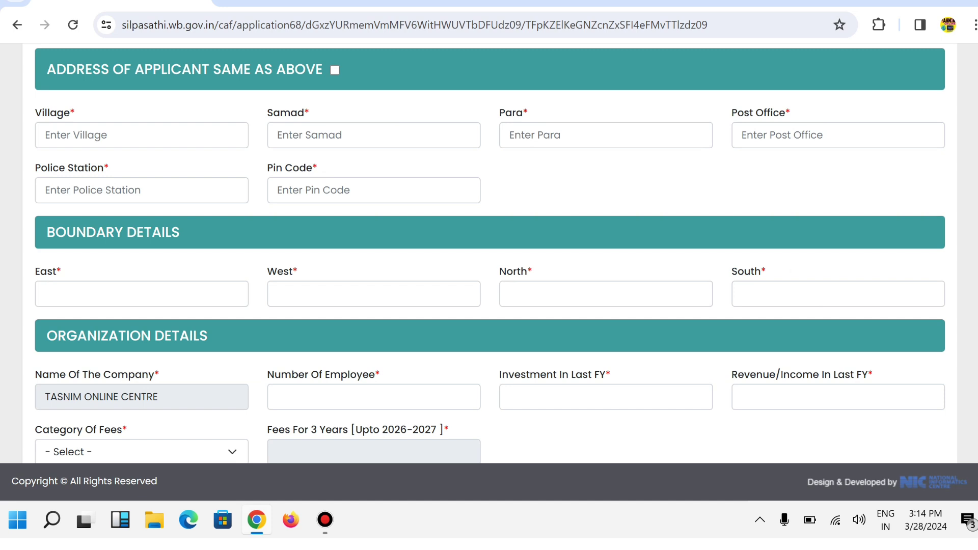
pyautogui.click(335, 70)
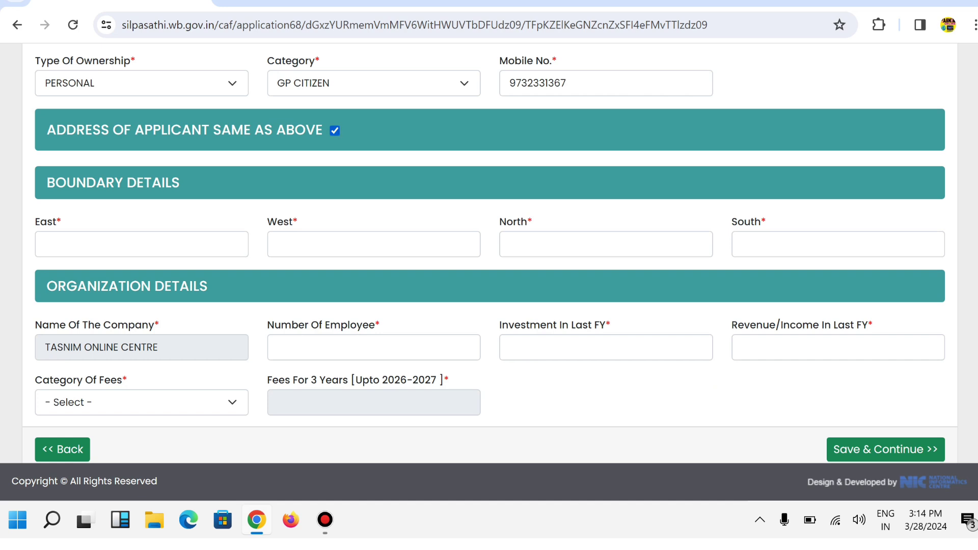
pyautogui.press('space')
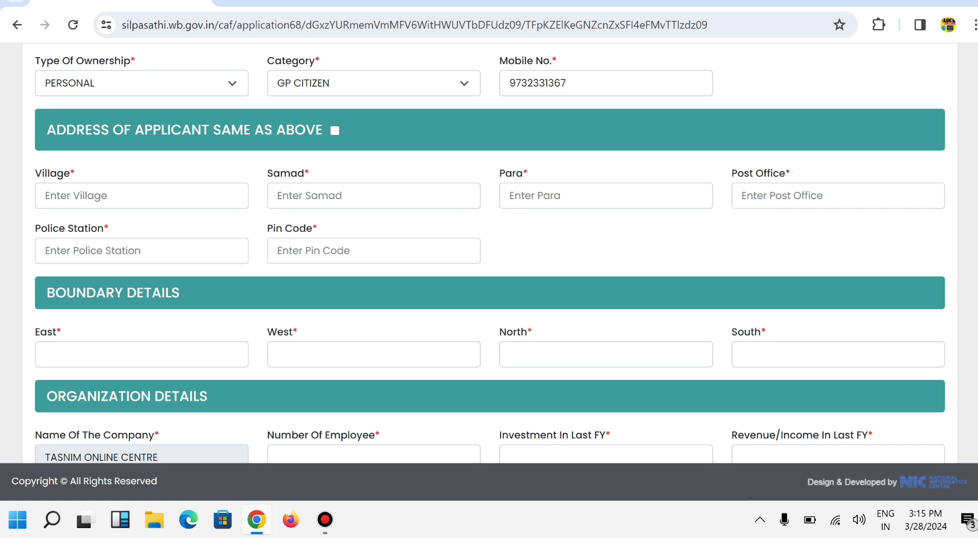
pyautogui.press('Tab')
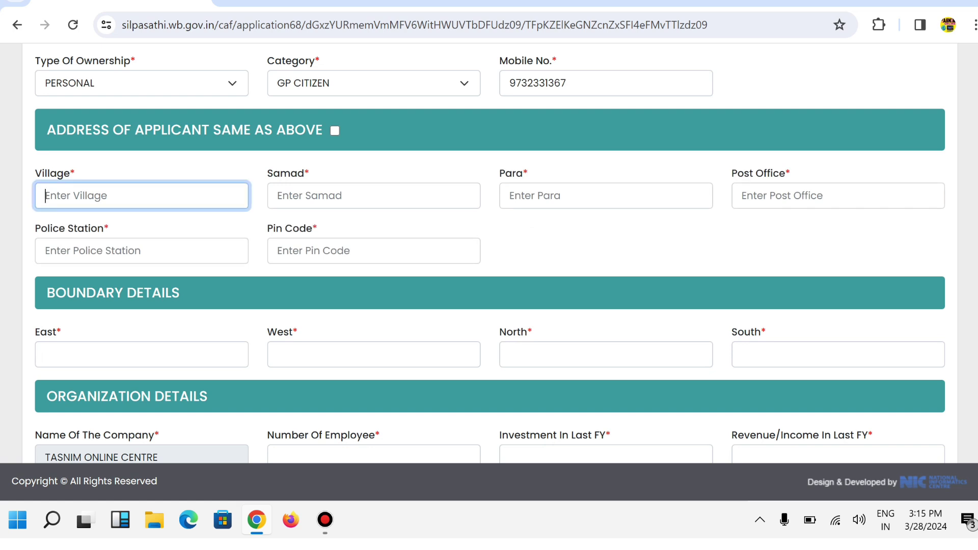
pyautogui.click(356, 195)
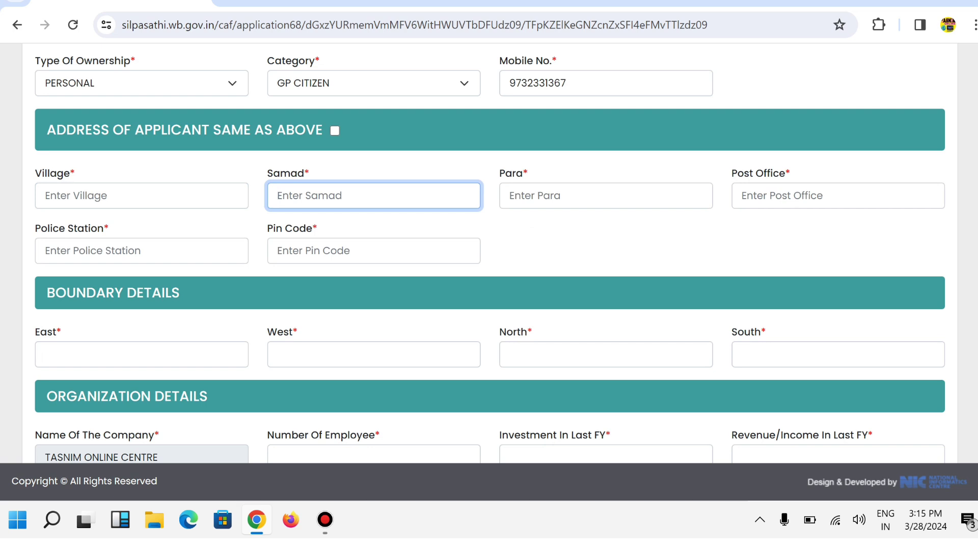
pyautogui.hotkey('shift', 'Tab')
pyautogui.hotkey('shift', 'Tab')
pyautogui.press('space')
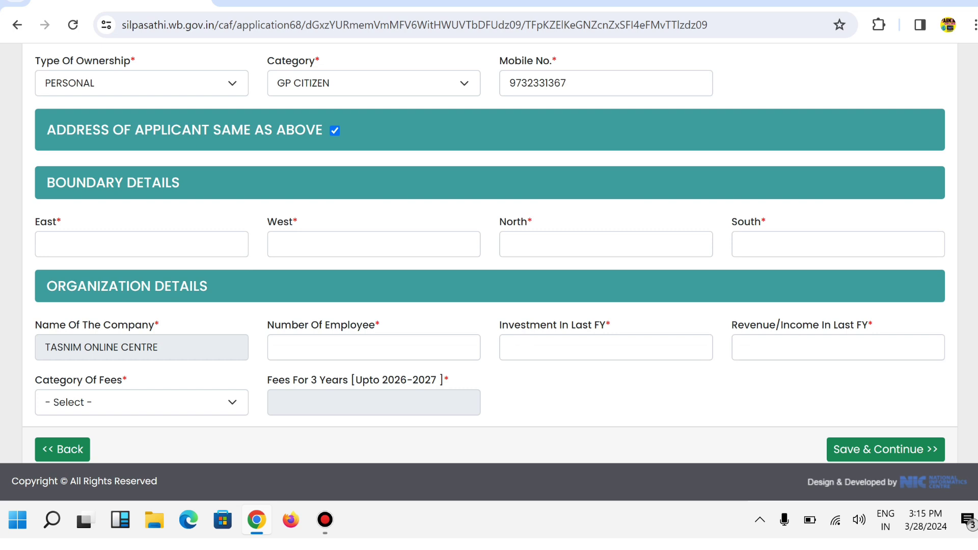
# Step: Enter 1 employee, 240000 last-FY investment and 50000 last-FY revenue/income
pyautogui.click(141, 244)
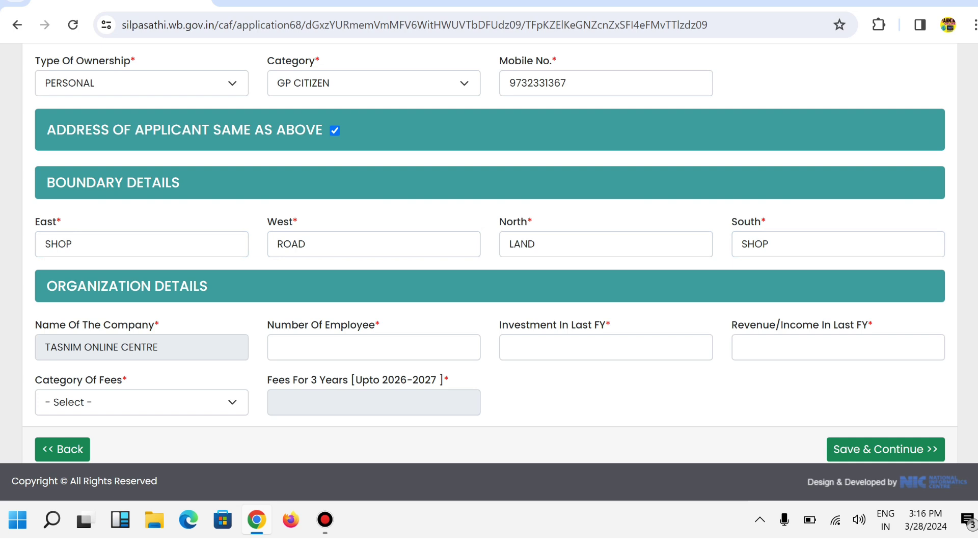
pyautogui.click(373, 347)
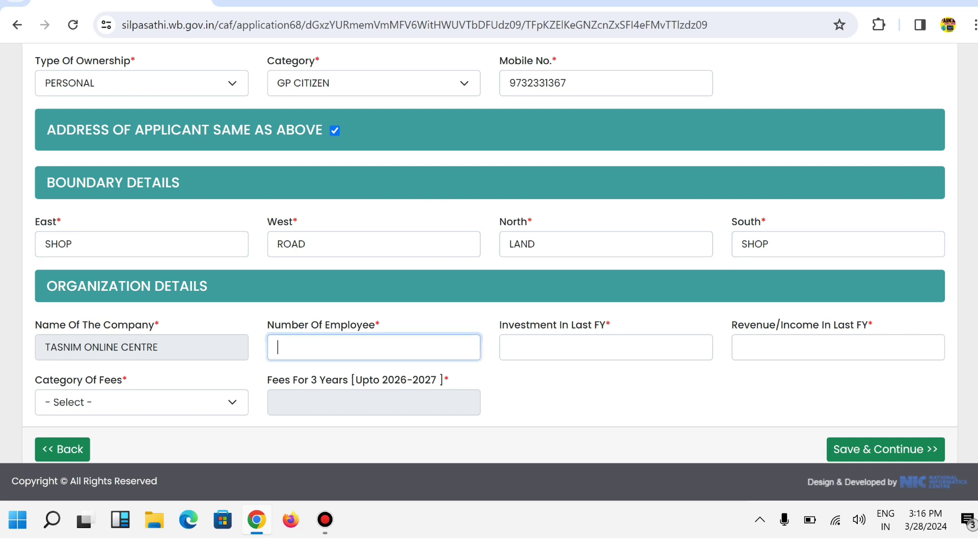
pyautogui.write('1')
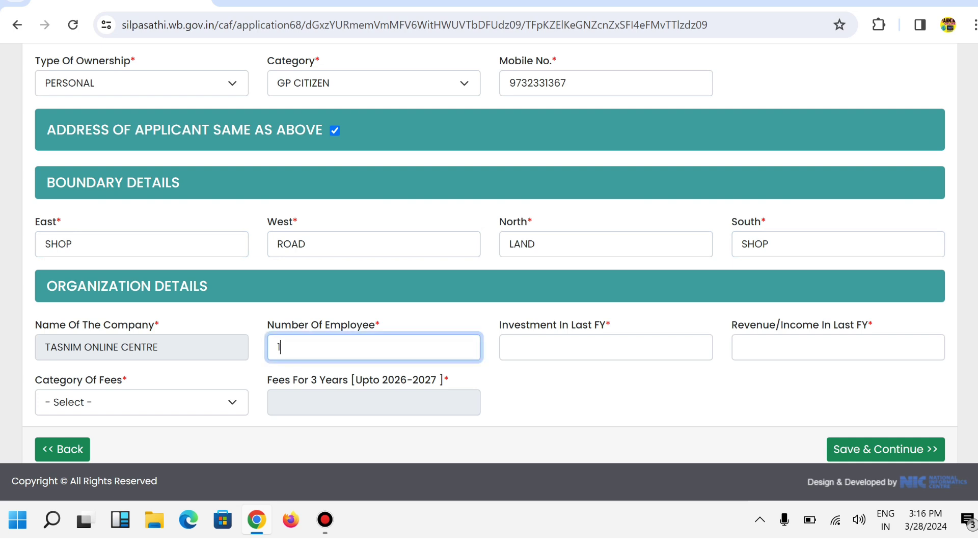
pyautogui.click(606, 348)
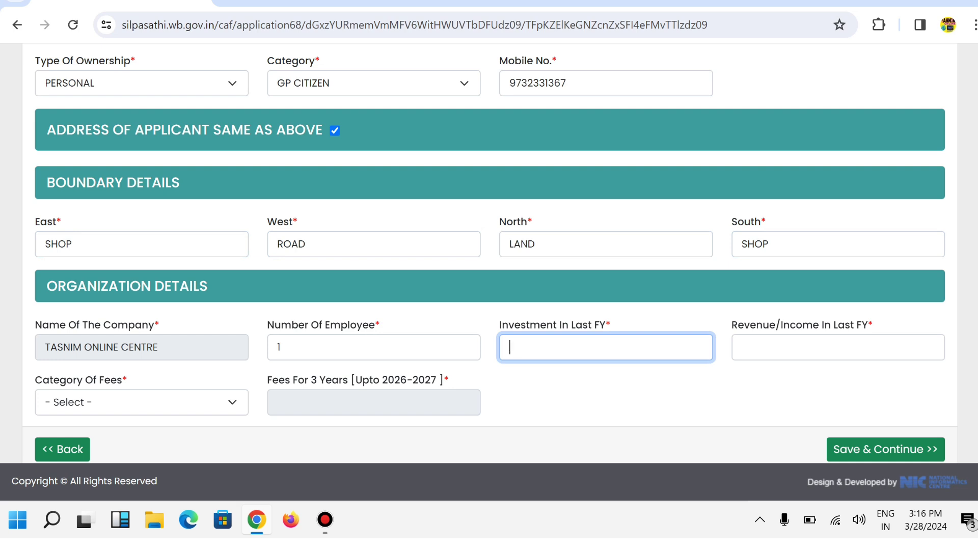
pyautogui.write('240000')
pyautogui.press('Tab')
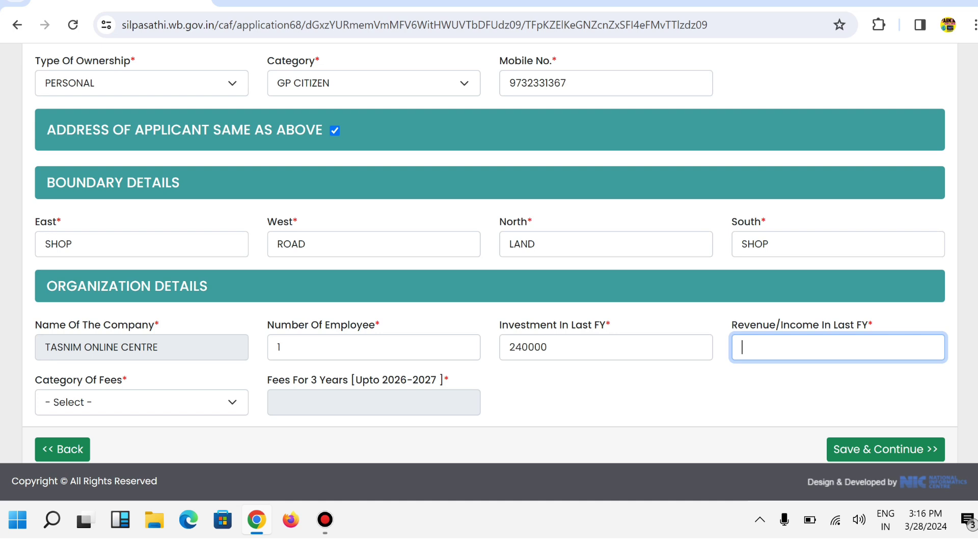
pyautogui.write('50000')
pyautogui.click(142, 403)
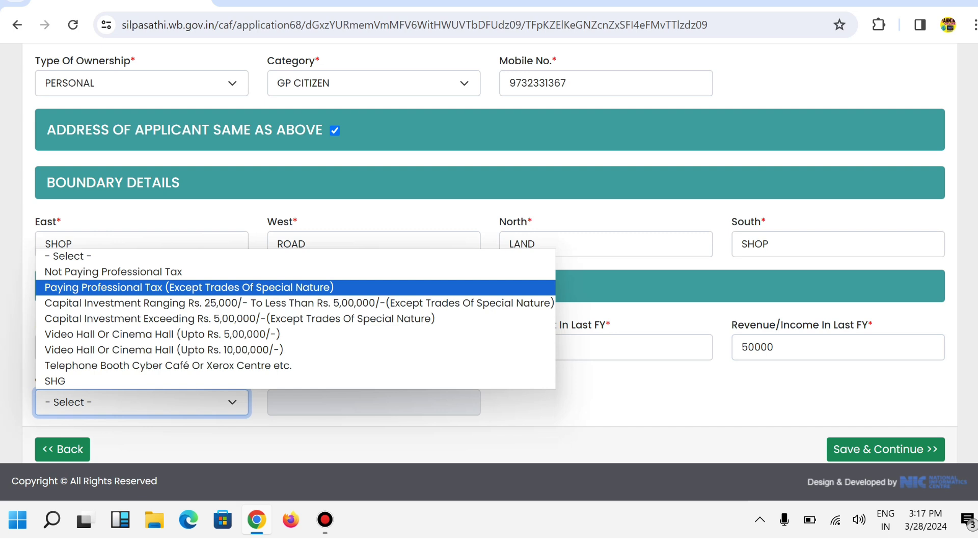
# Step: Set Category Of Fees to Not Paying Professional Tax (fee 150) and save the form
pyautogui.press('Down')
pyautogui.press('Down')
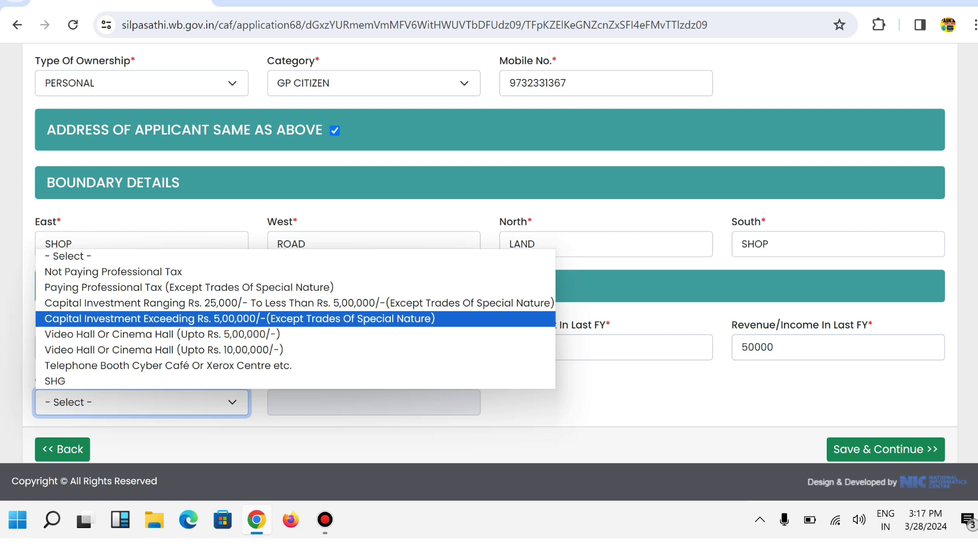
pyautogui.press('Return')
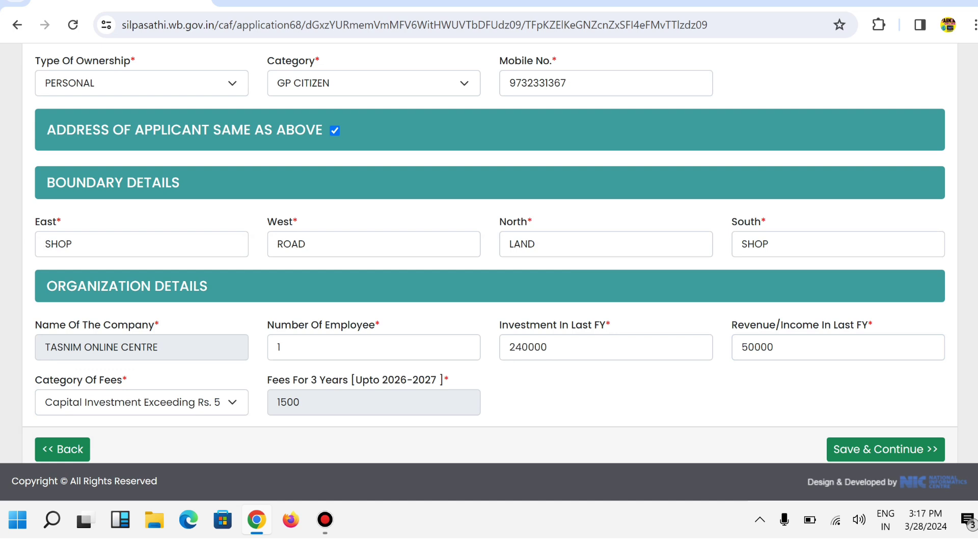
pyautogui.click(142, 403)
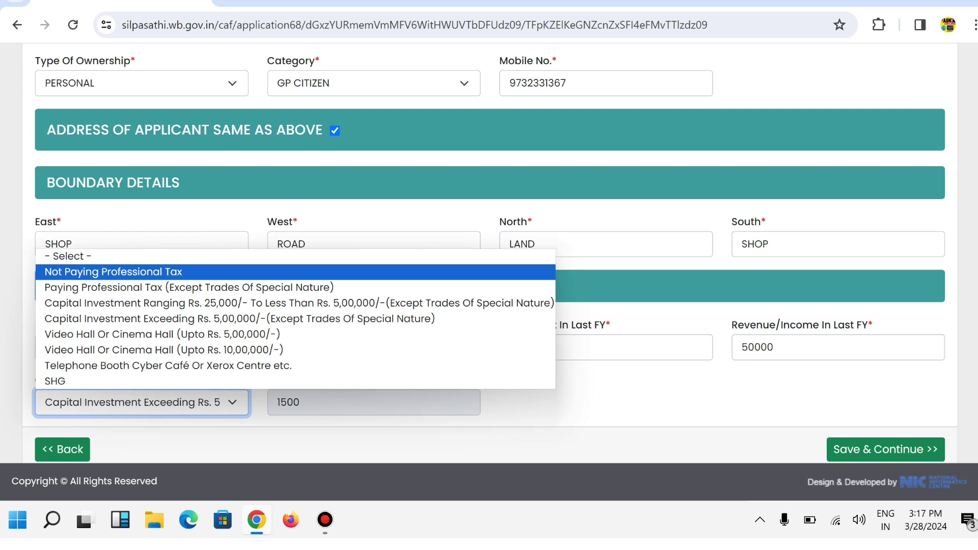
pyautogui.press('Return')
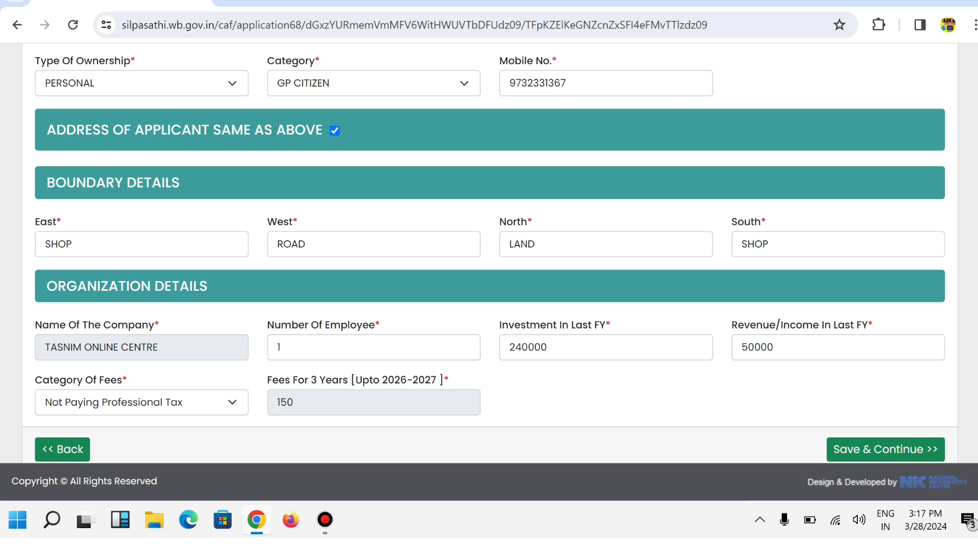
pyautogui.click(142, 403)
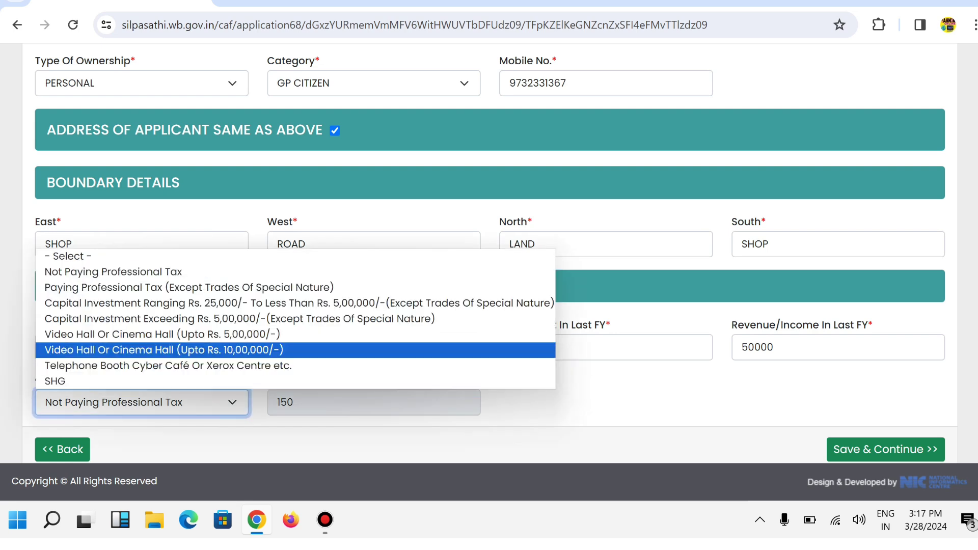
pyautogui.press('Up')
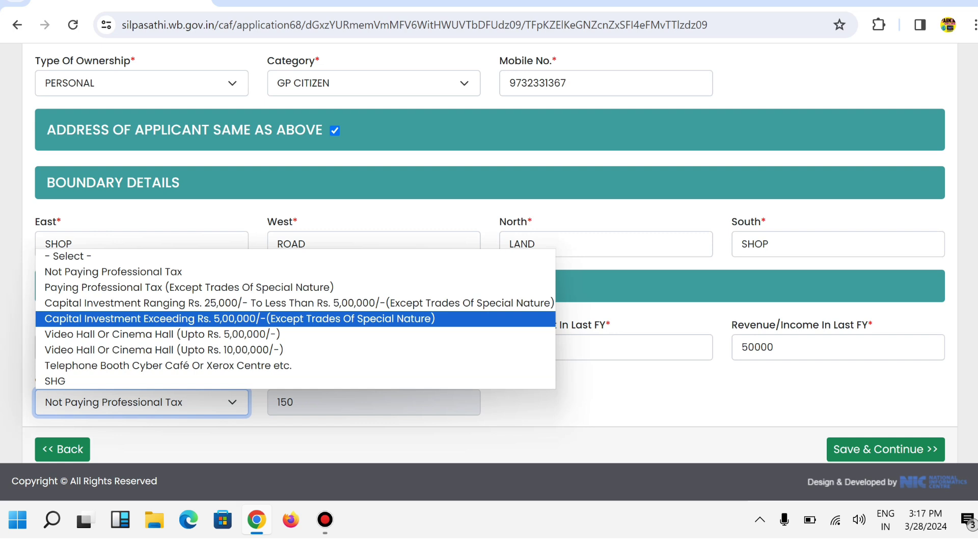
pyautogui.press('Return')
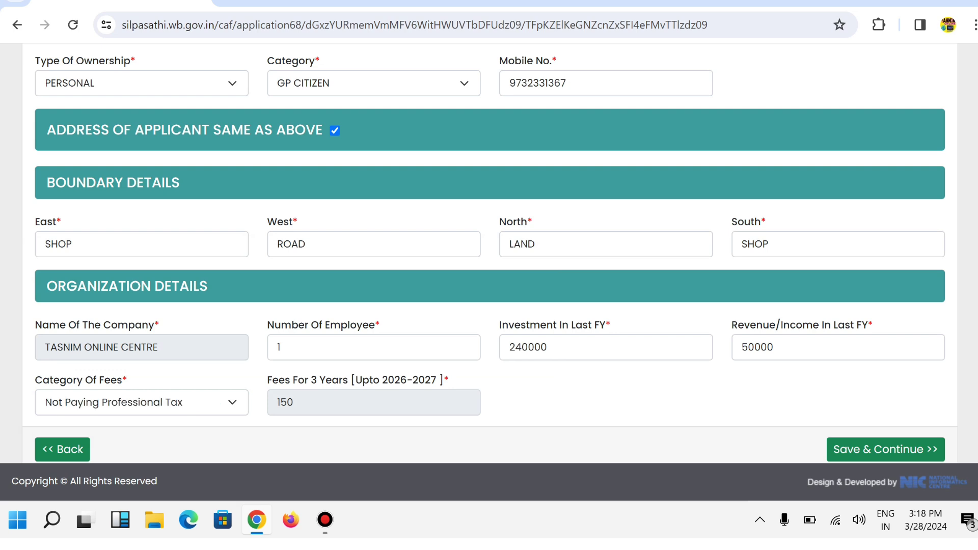
pyautogui.click(885, 449)
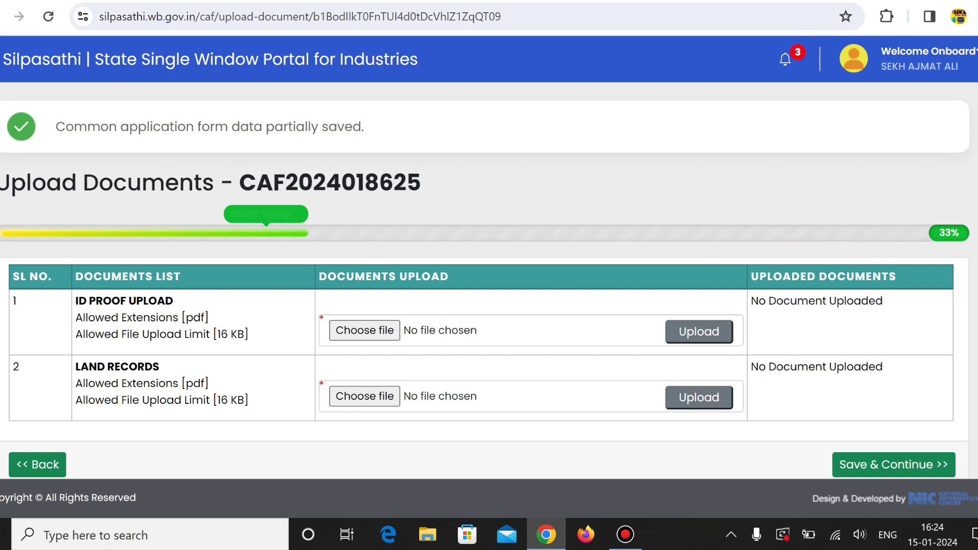
# Step: Review the upload rules: ID proof and land records as pdf files up to 16 KB
pyautogui.moveTo(76, 300); pyautogui.dragTo(209, 317)
pyautogui.moveTo(248, 335); pyautogui.dragTo(82, 318)
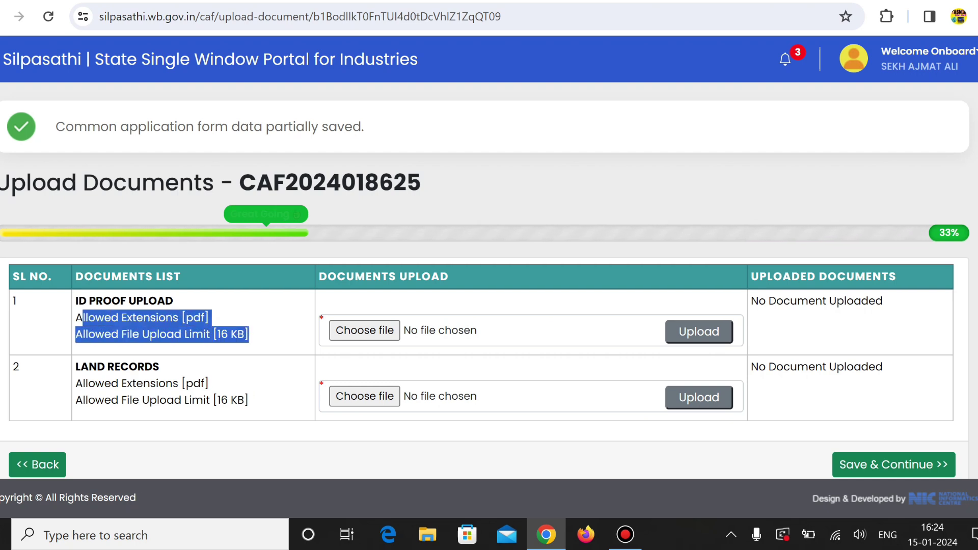
pyautogui.moveTo(248, 335); pyautogui.dragTo(75, 300)
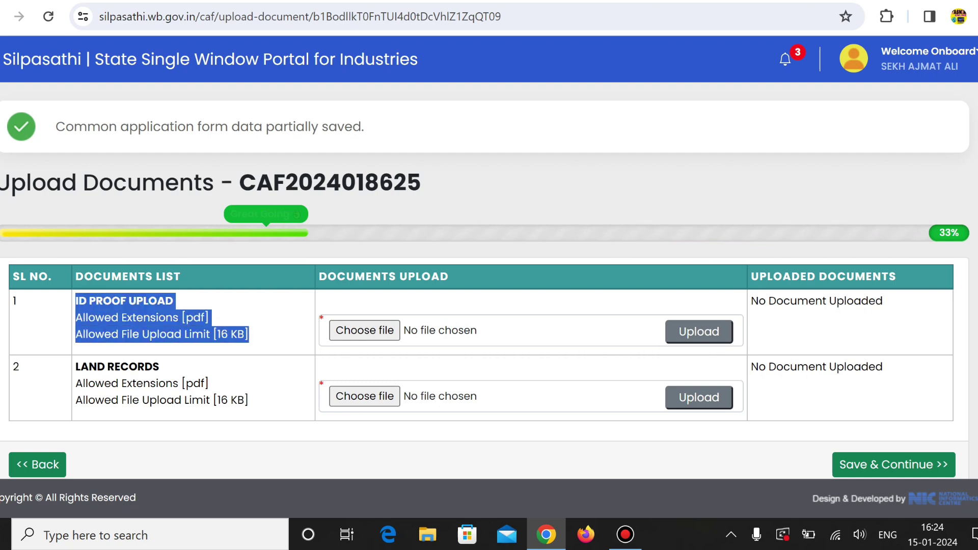
pyautogui.moveTo(248, 335); pyautogui.dragTo(75, 301)
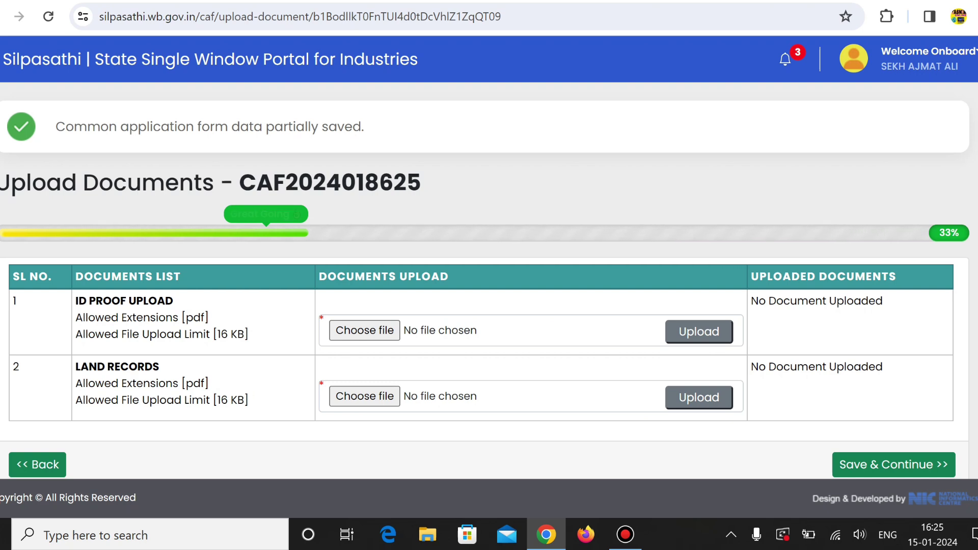
pyautogui.moveTo(245, 400); pyautogui.dragTo(217, 400)
pyautogui.click(224, 401)
pyautogui.moveTo(209, 384); pyautogui.dragTo(178, 384)
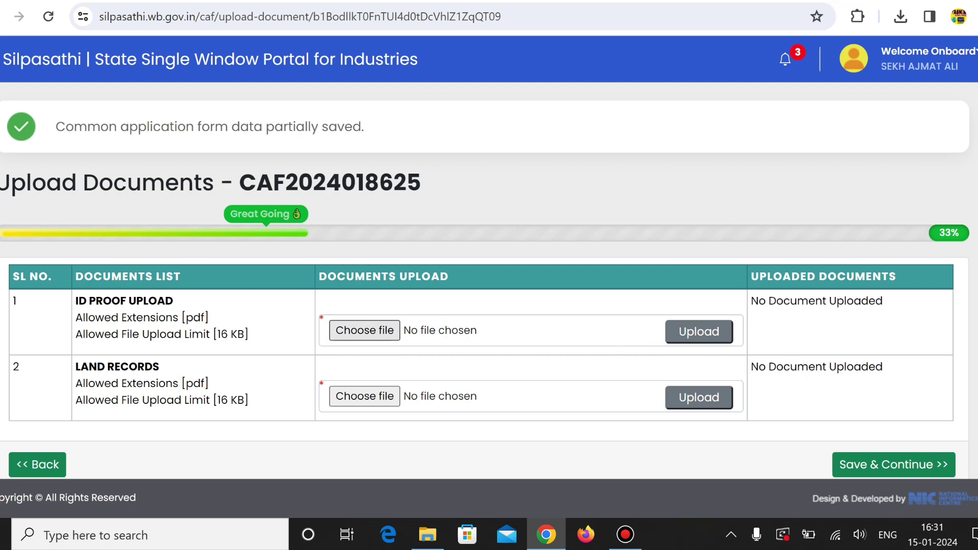
# Step: Attach AADHAR.pdf from Desktop\TRADE as ID proof and LAND.pdf as land records
pyautogui.click(364, 331)
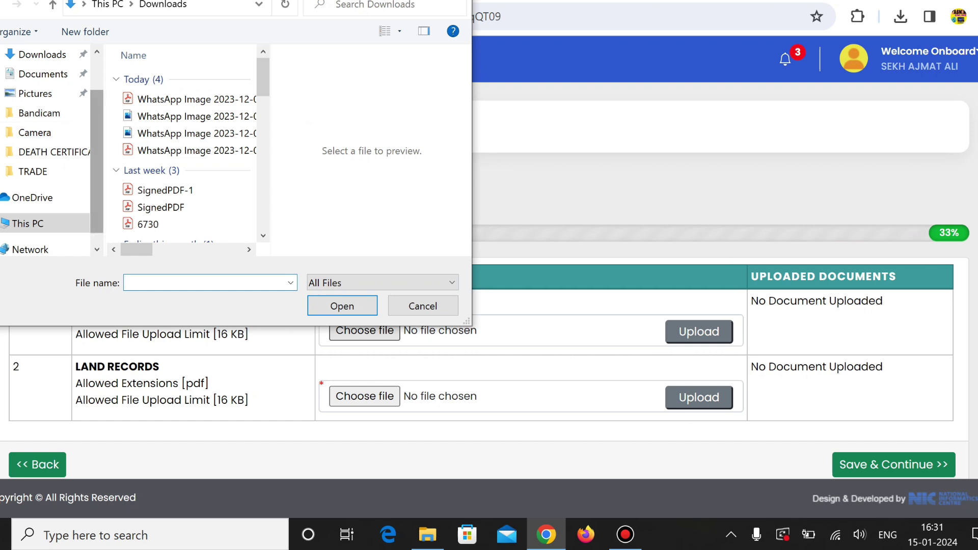
pyautogui.moveTo(97, 153); pyautogui.dragTo(97, 115)
pyautogui.click(37, 87)
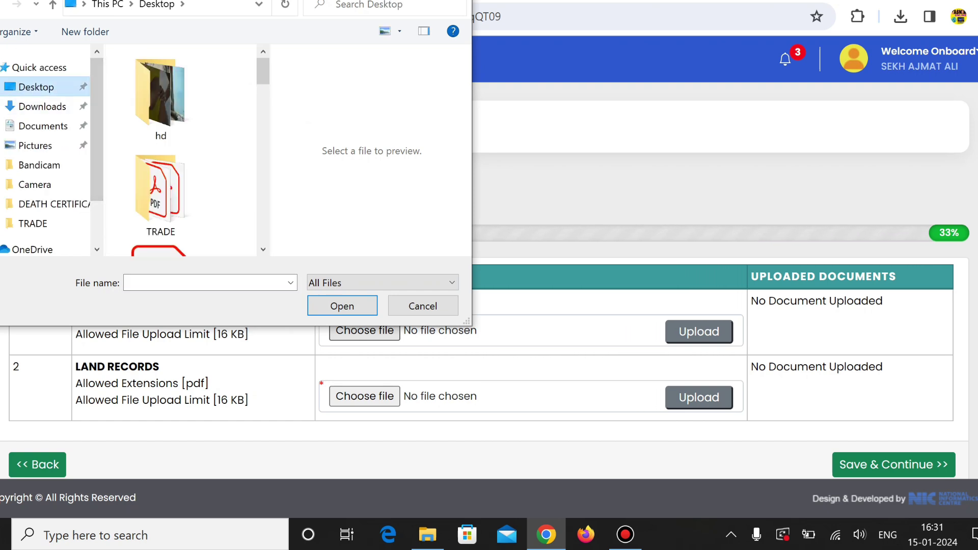
pyautogui.doubleClick(161, 191)
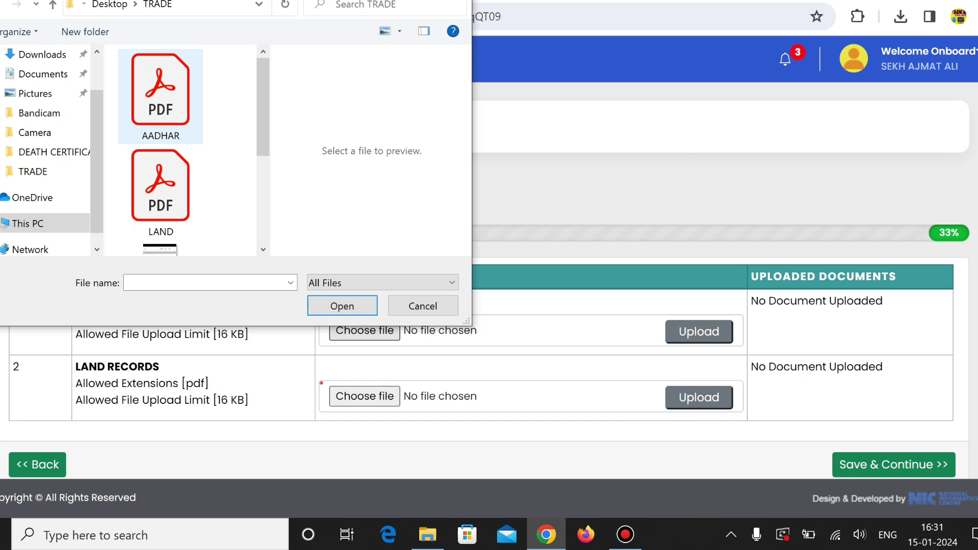
pyautogui.doubleClick(160, 94)
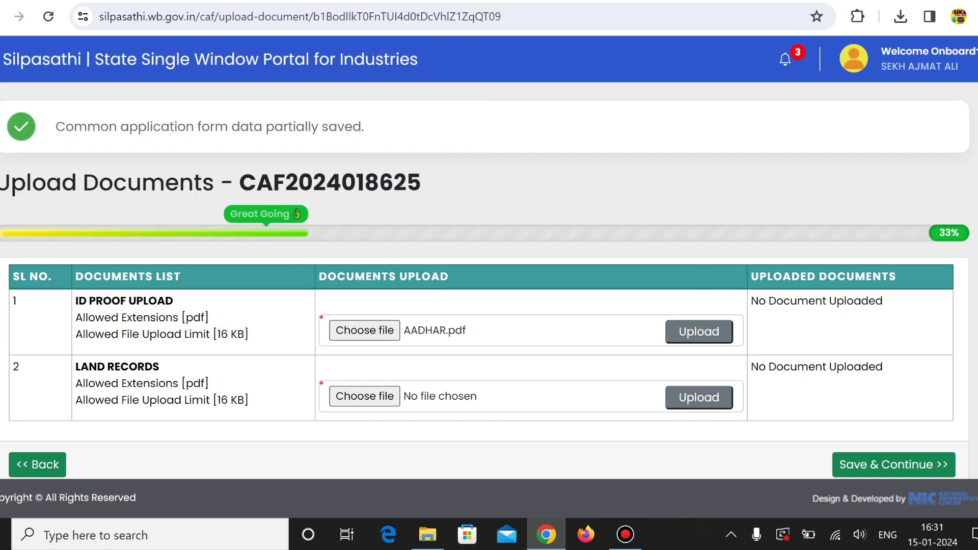
pyautogui.click(699, 332)
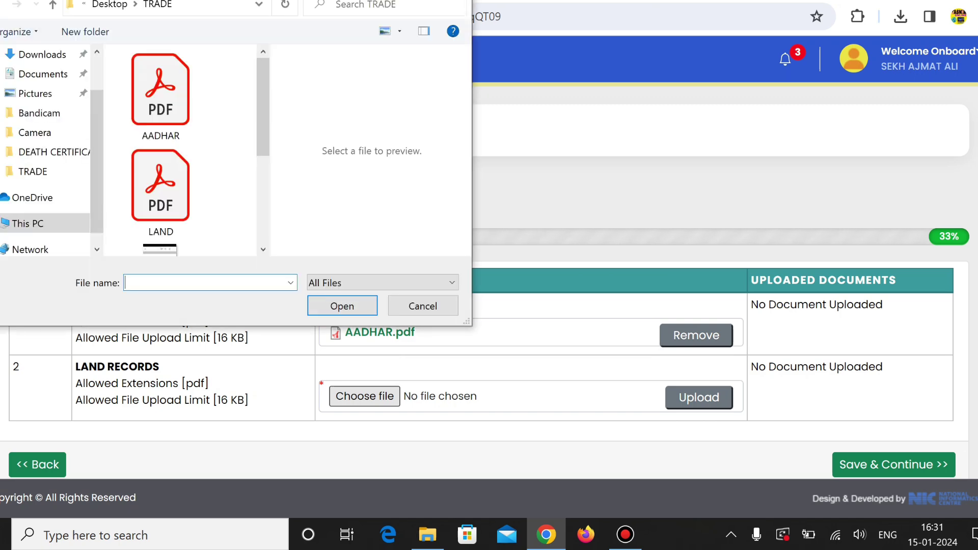
pyautogui.click(161, 193)
pyautogui.press('Return')
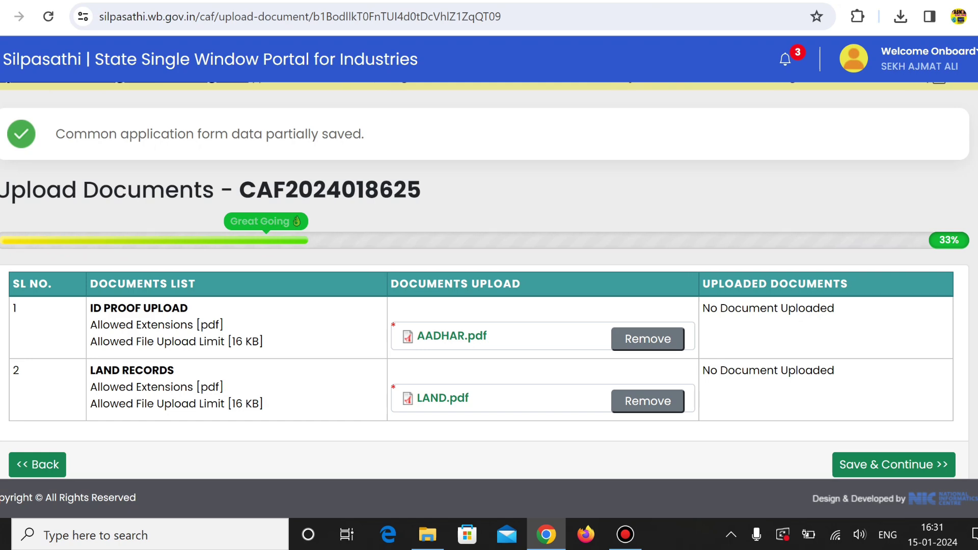
# Step: Save the documents, tick the I Hereby Declare checkbox on the preview, and submit the application
pyautogui.click(893, 464)
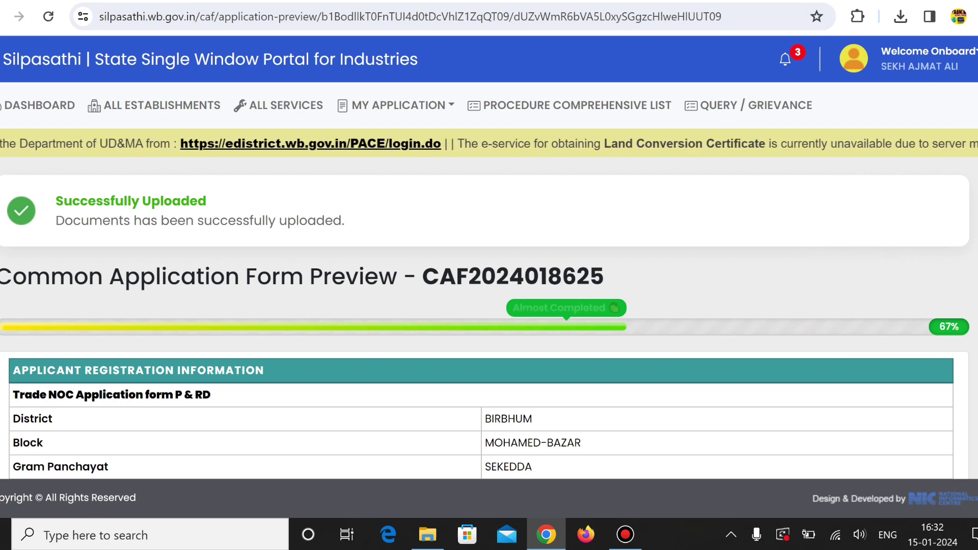
pyautogui.scroll(-8, 489, 305)
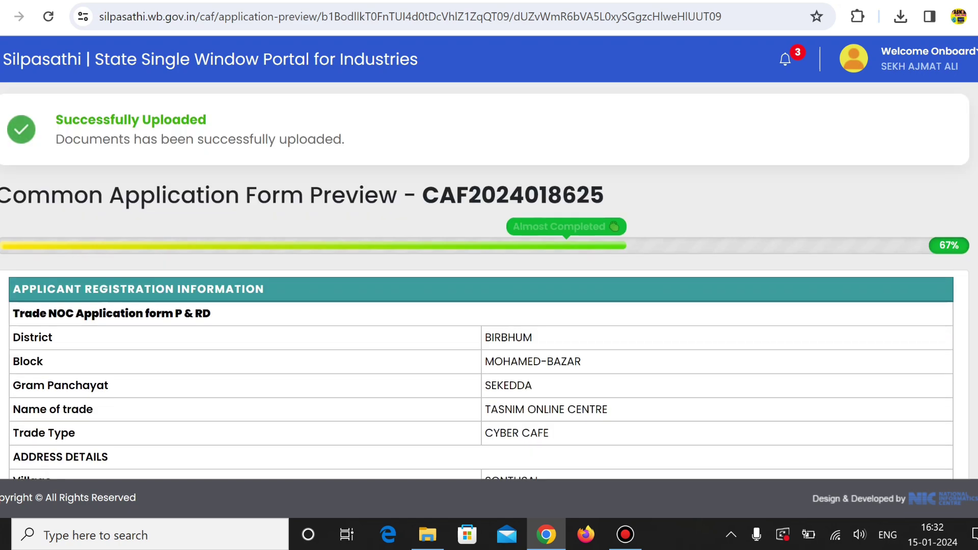
pyautogui.scroll(-14, 480, 257)
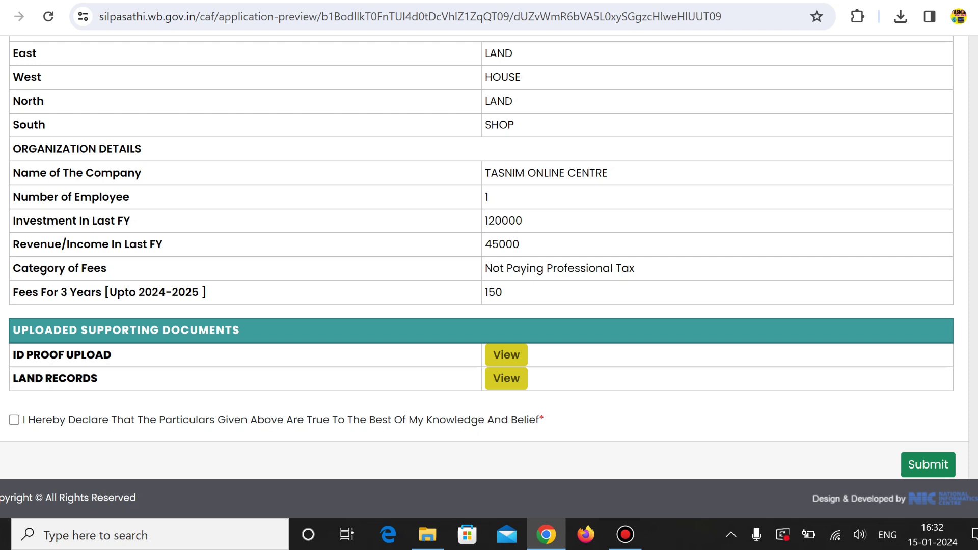
pyautogui.click(14, 420)
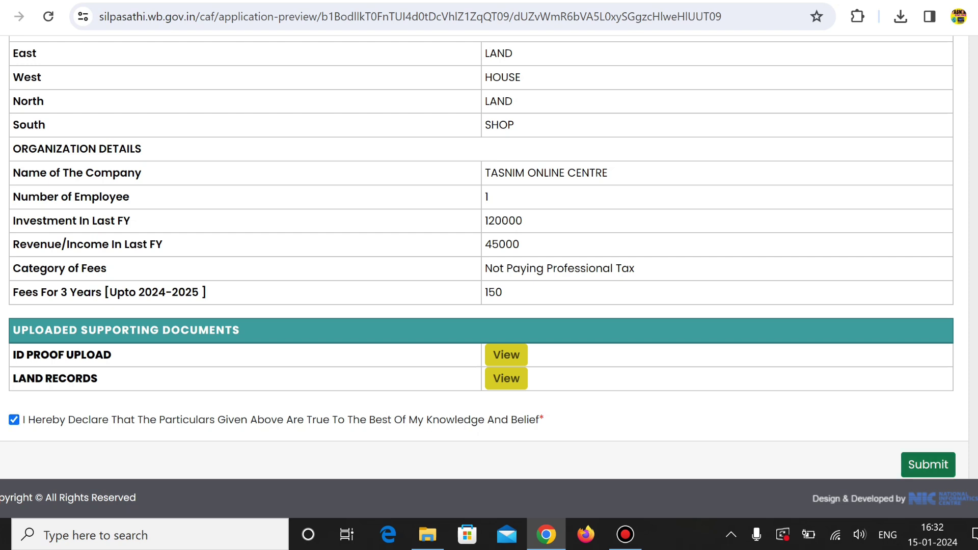
pyautogui.click(928, 464)
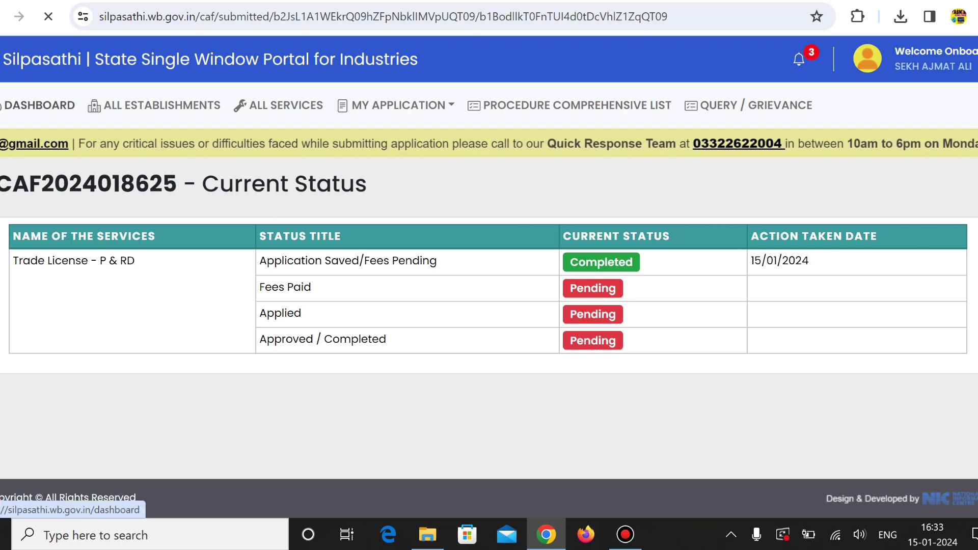
# Step: From the dashboard, start payment for the fees-pending Trade License - P & RD application
pyautogui.click(40, 105)
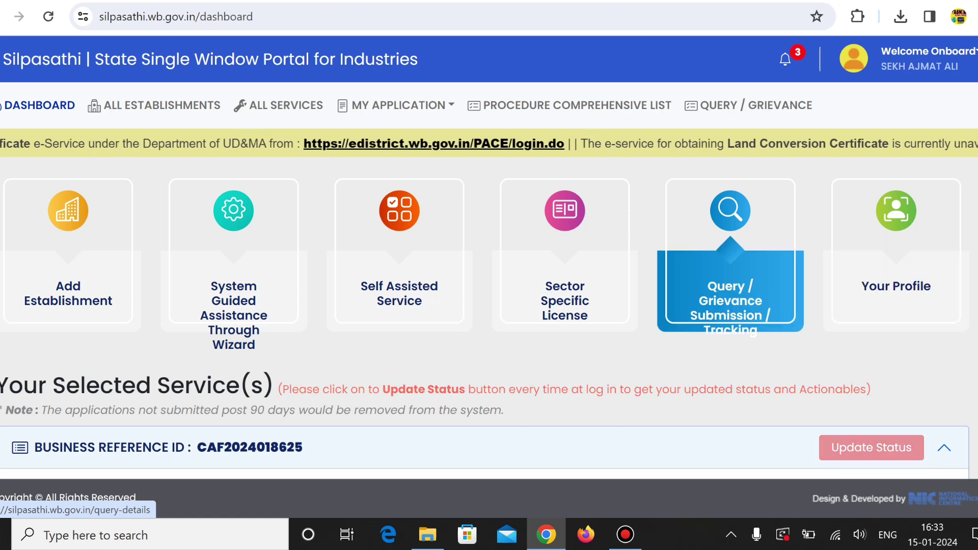
pyautogui.scroll(-3, 489, 286)
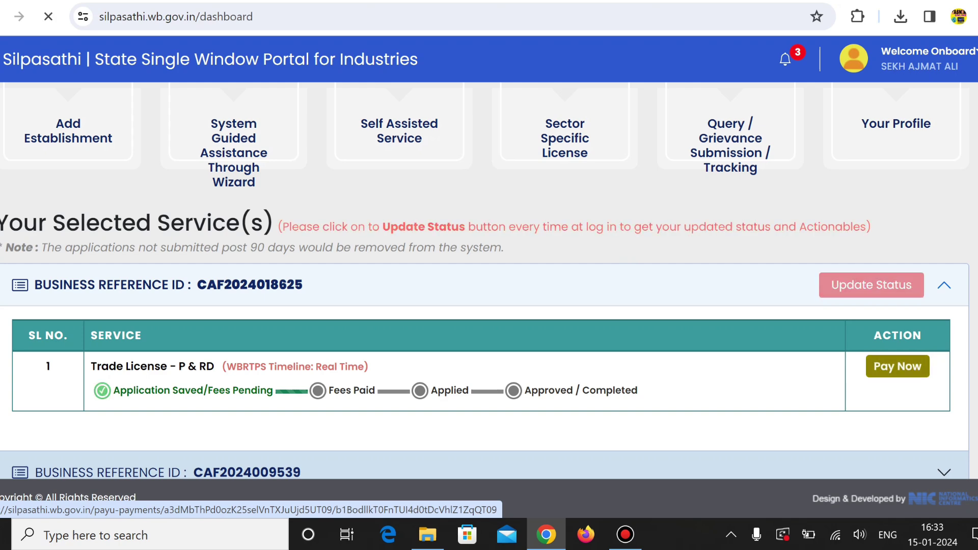
pyautogui.click(897, 366)
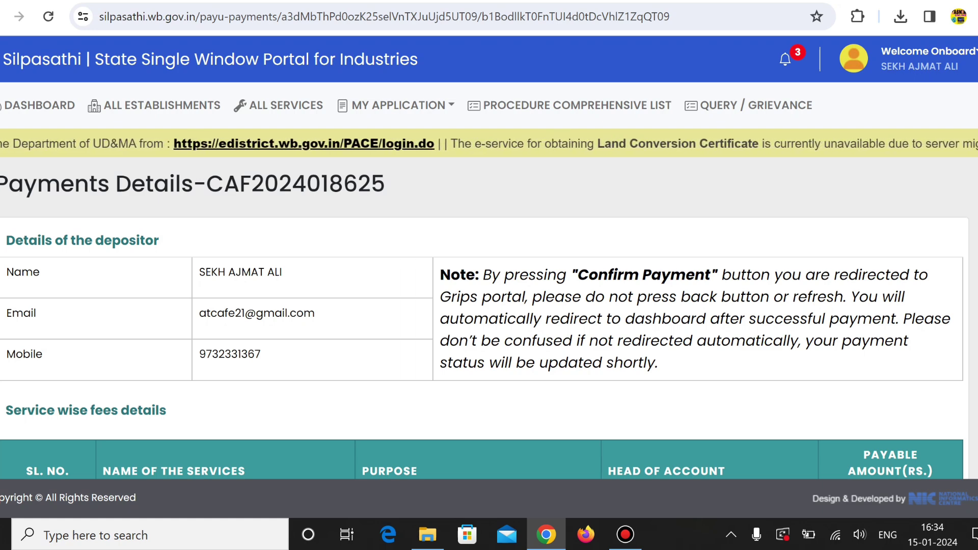
# Step: Check the ₹150 total in the fees table and confirm the payment
pyautogui.scroll(-3, 484, 277)
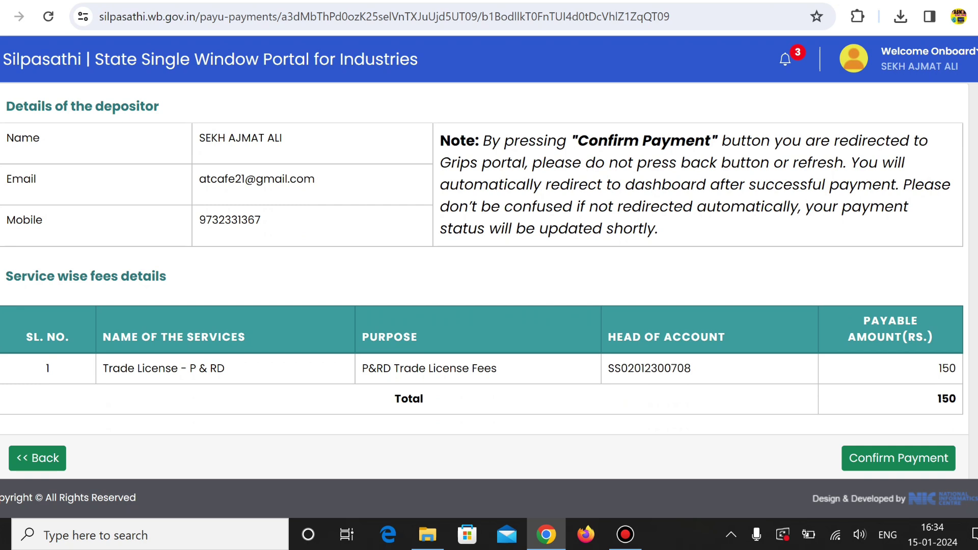
pyautogui.moveTo(938, 368); pyautogui.dragTo(949, 399)
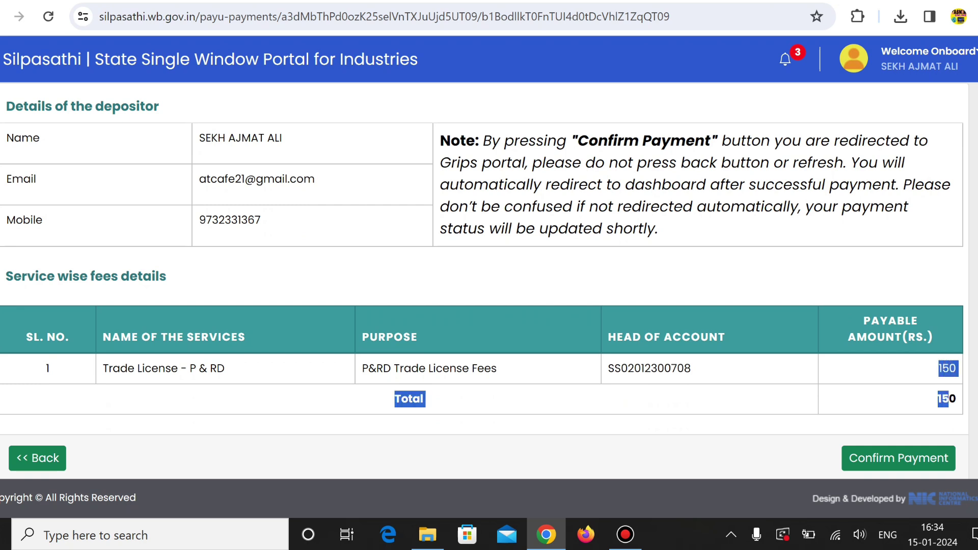
pyautogui.click(938, 403)
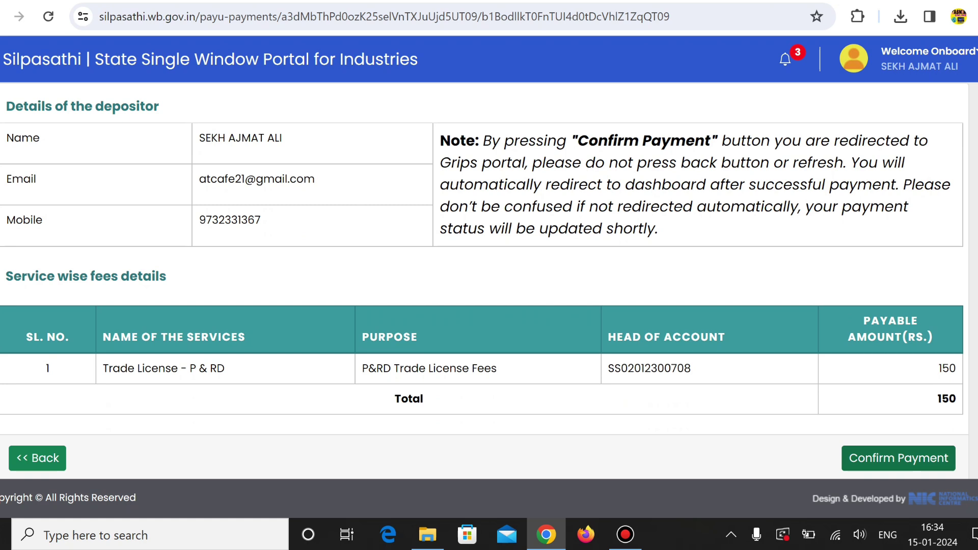
pyautogui.click(898, 457)
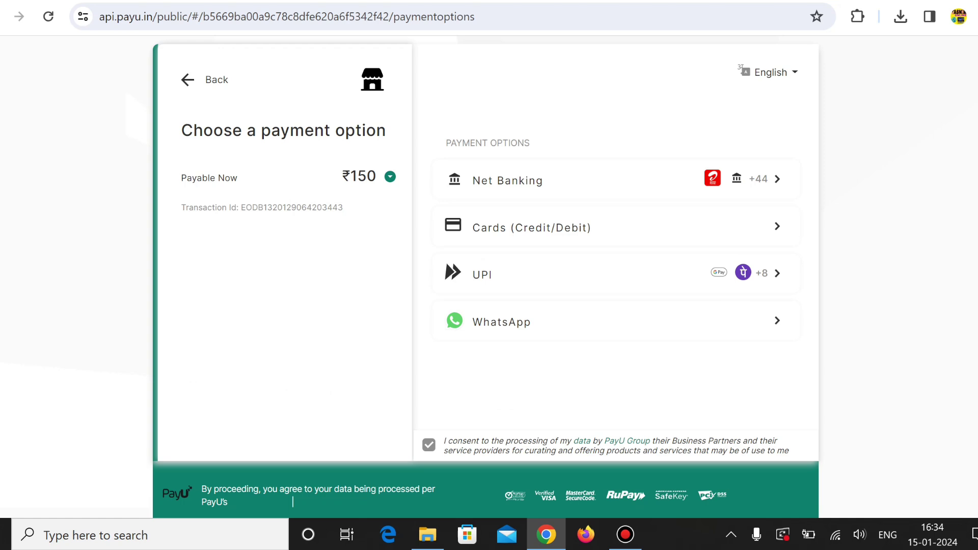
# Step: Compare PayU's Cards and UPI options for the ₹150 fee, settling on PAYTM under UPI
pyautogui.click(531, 227)
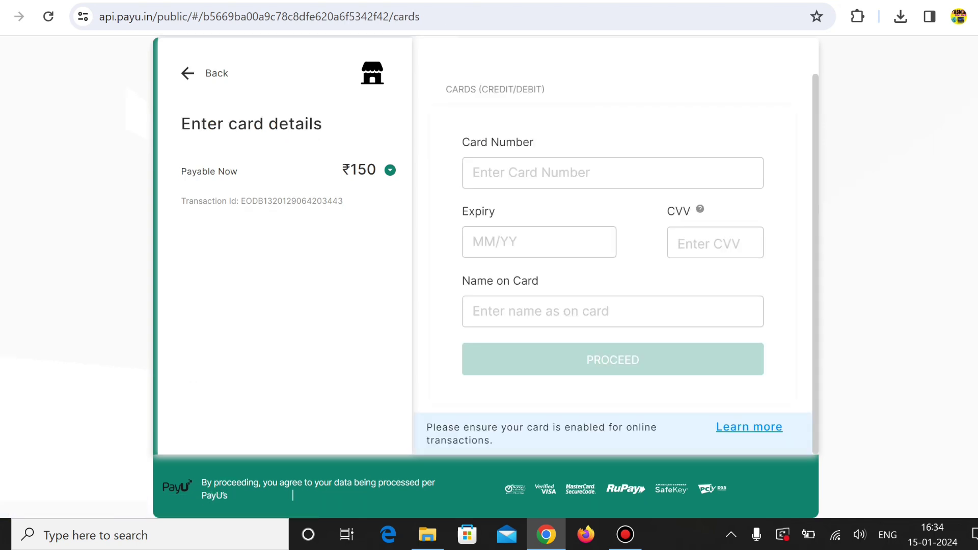
pyautogui.hotkey('alt', 'Left')
pyautogui.click(481, 274)
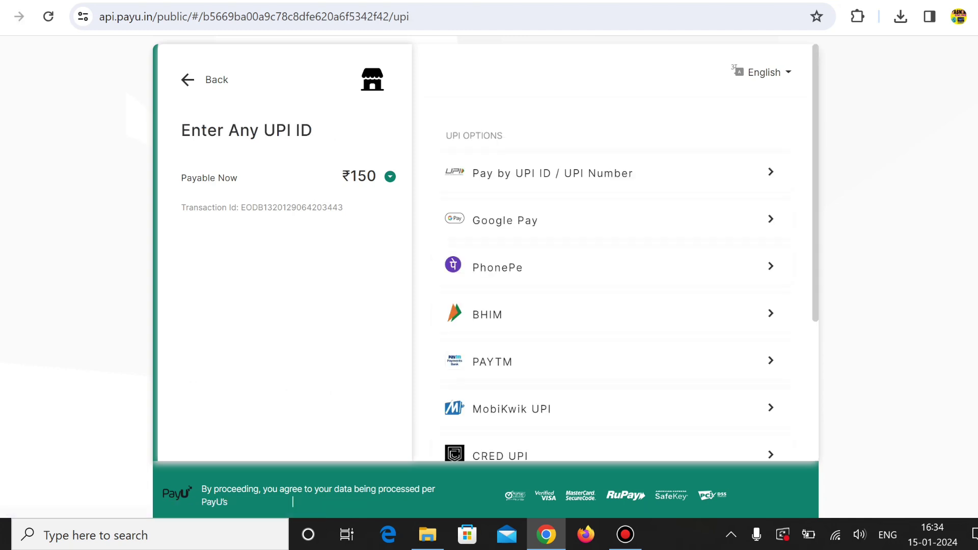
pyautogui.scroll(-2, 292, 501)
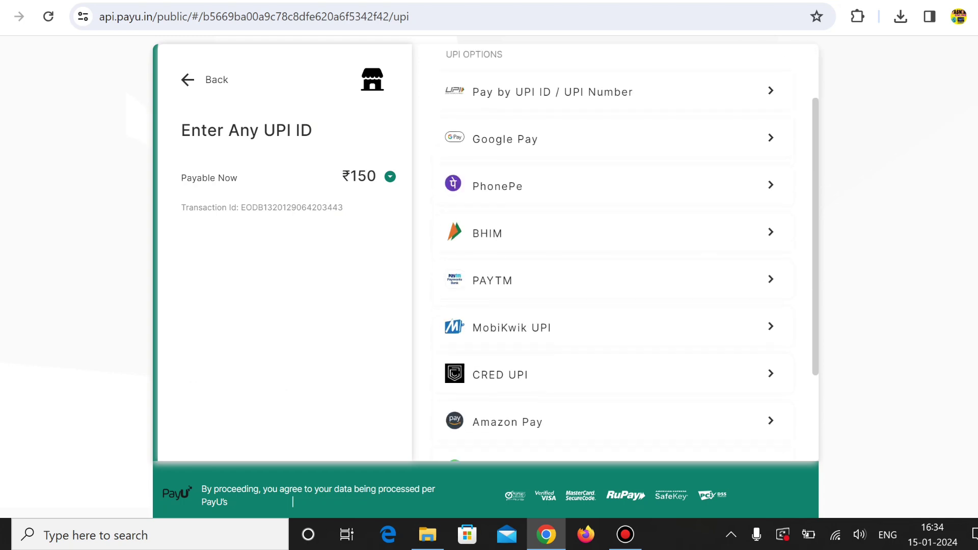
pyautogui.scroll(2, 293, 502)
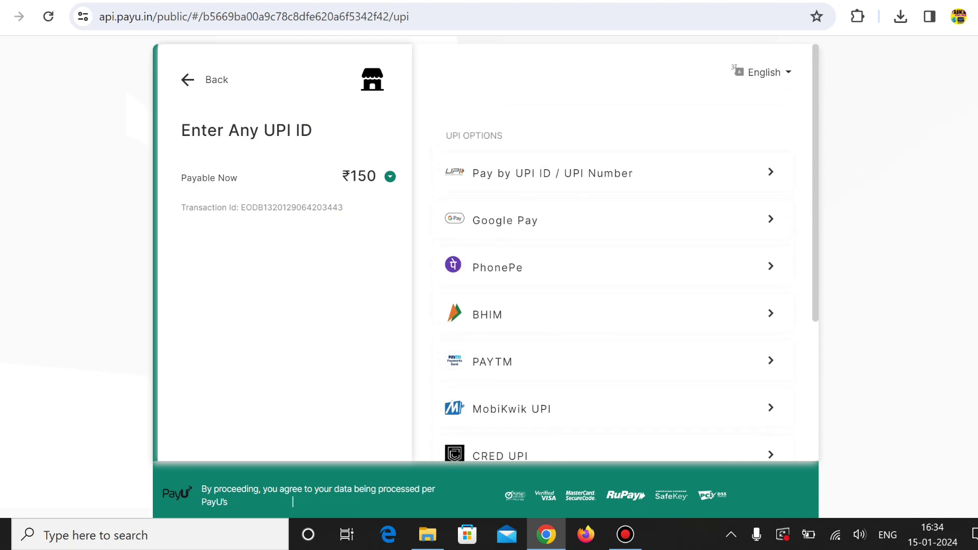
pyautogui.hotkey('alt', 'Left')
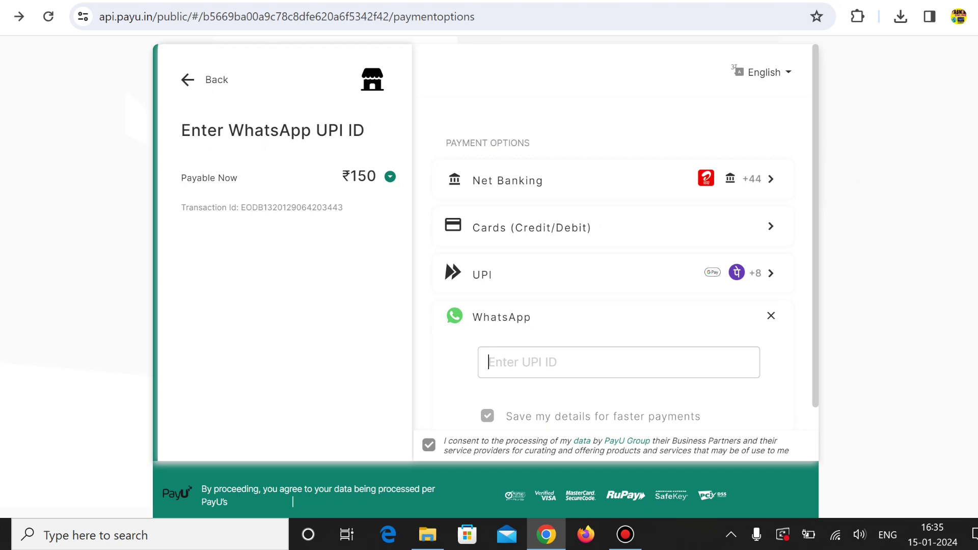
pyautogui.hotkey('alt', 'Right')
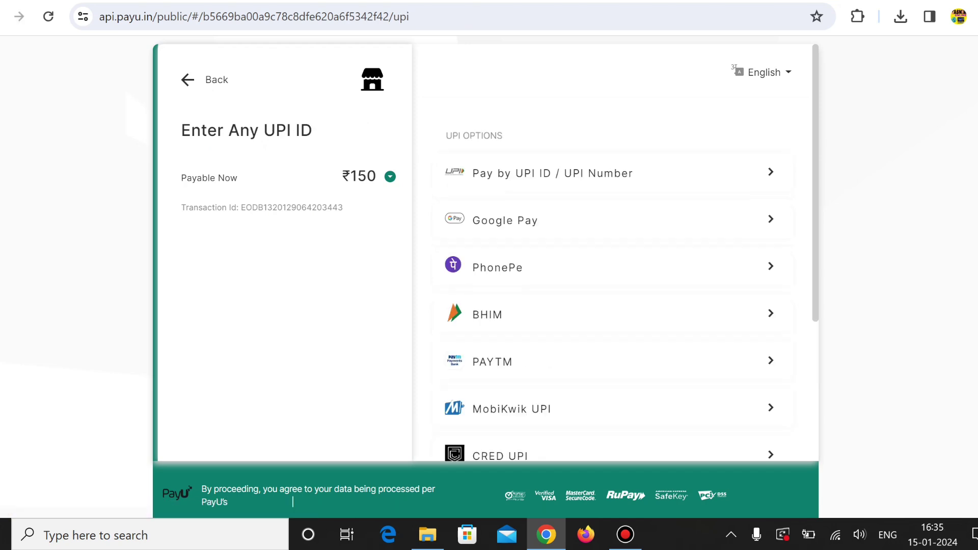
pyautogui.scroll(-2, 611, 255)
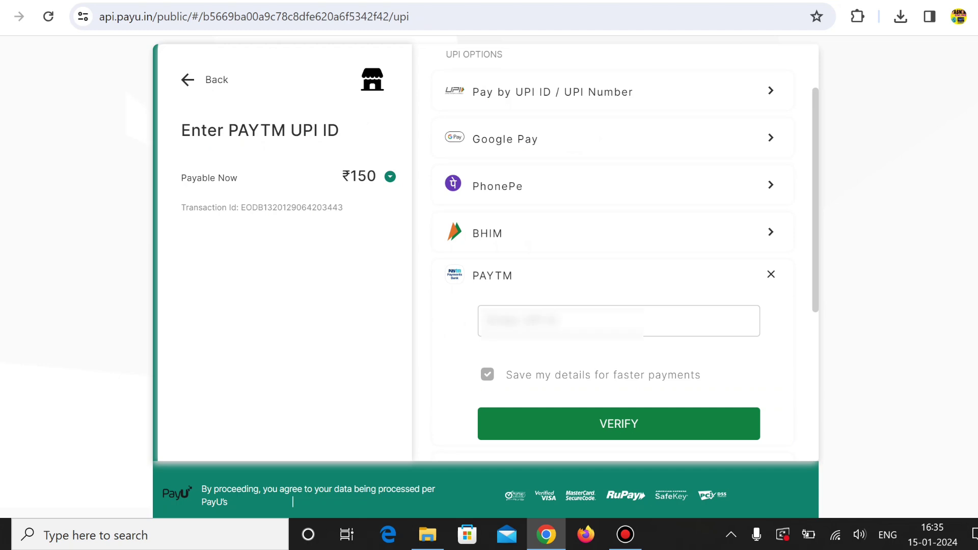
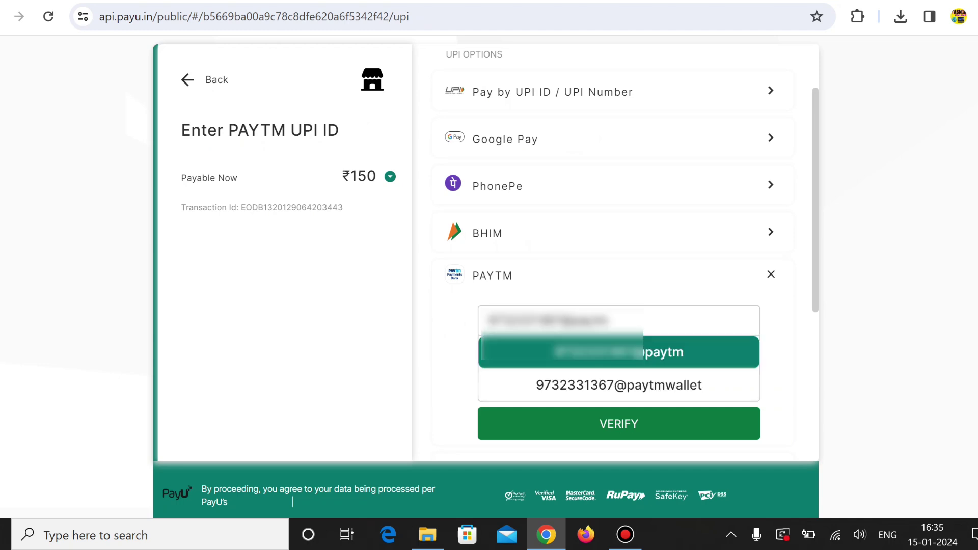
# Step: Enter and verify the payer's PAYTM UPI ID, then proceed to pay the ₹150 fee
pyautogui.press('Return')
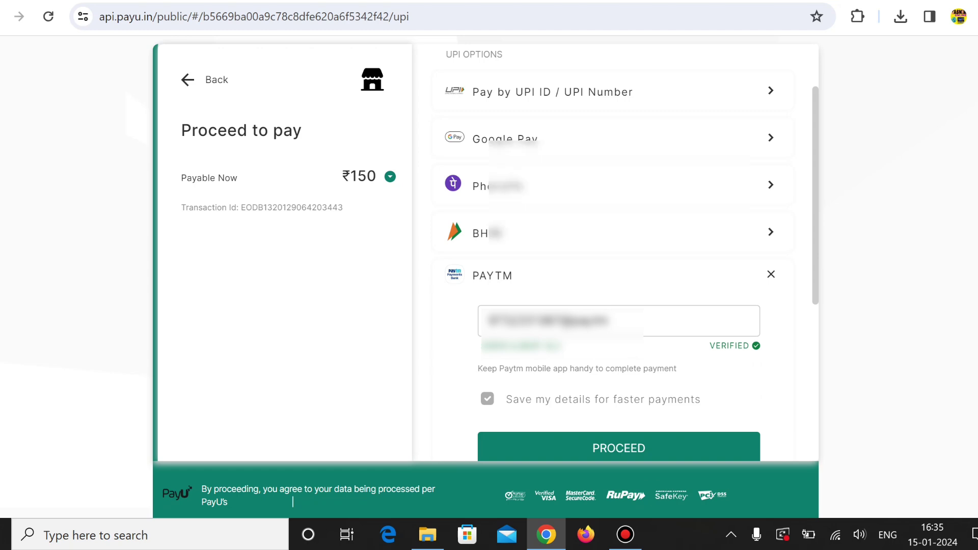
pyautogui.scroll(-3, 612, 255)
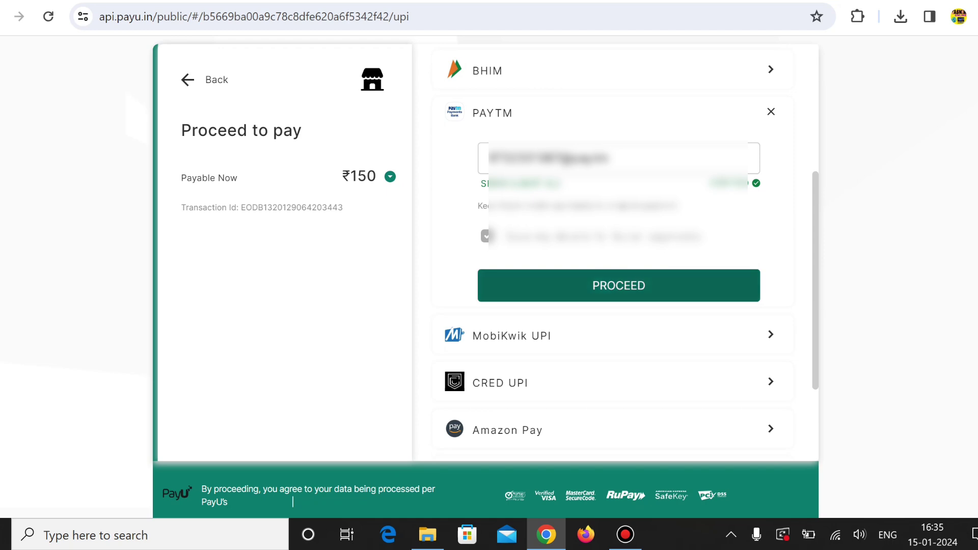
pyautogui.click(619, 285)
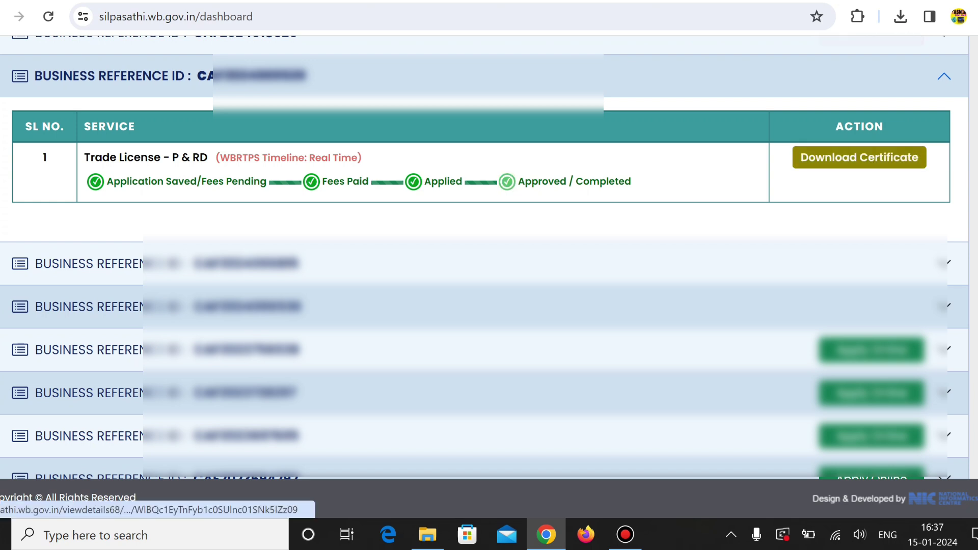
# Step: Open the approved Trade License's details and download its Form 11 certificate PDF
pyautogui.click(872, 162)
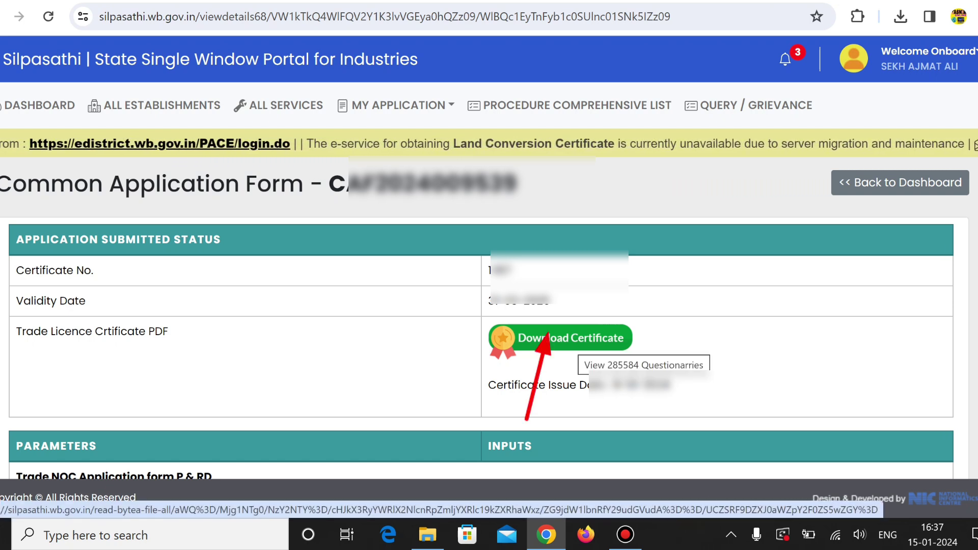
pyautogui.click(575, 341)
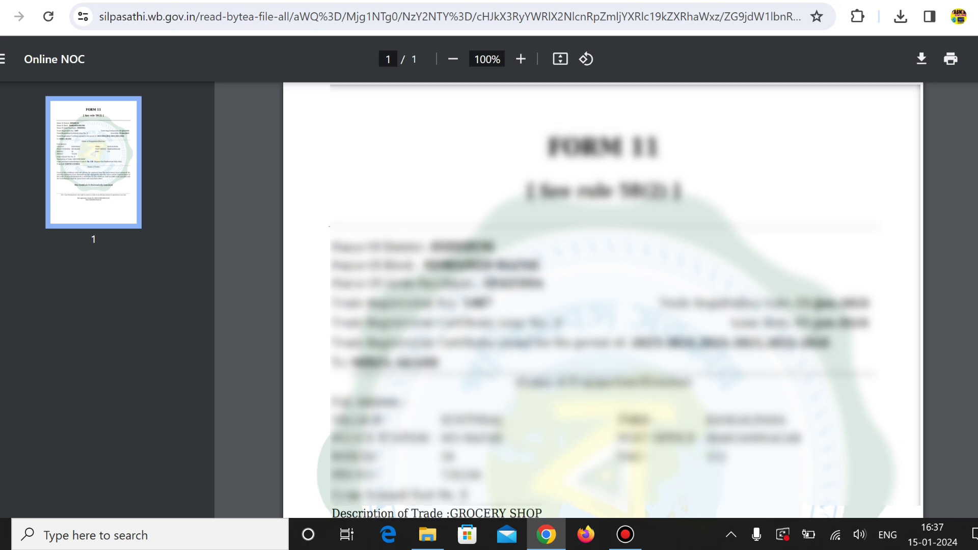
pyautogui.scroll(-2, 601, 305)
pyautogui.scroll(2, 601, 305)
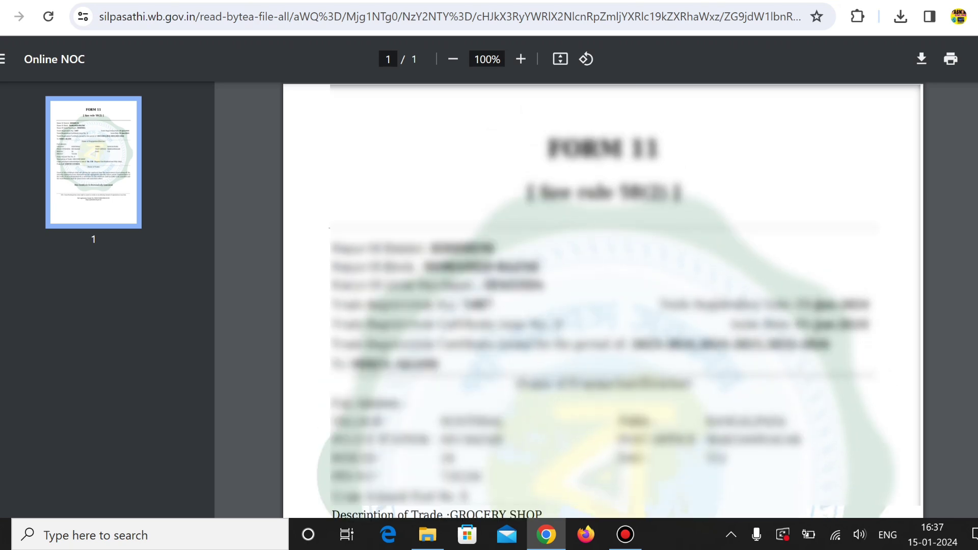
pyautogui.scroll(-7, 601, 306)
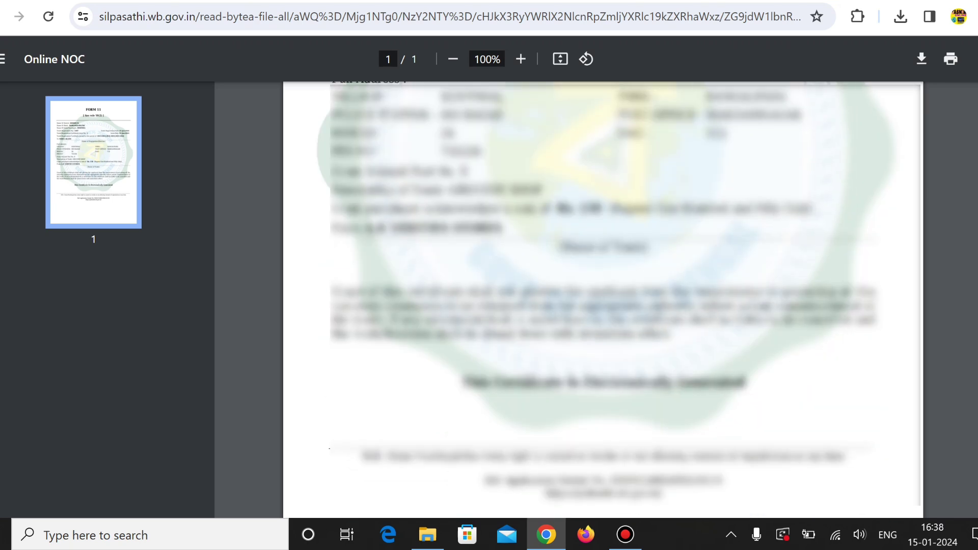
pyautogui.scroll(5, 601, 305)
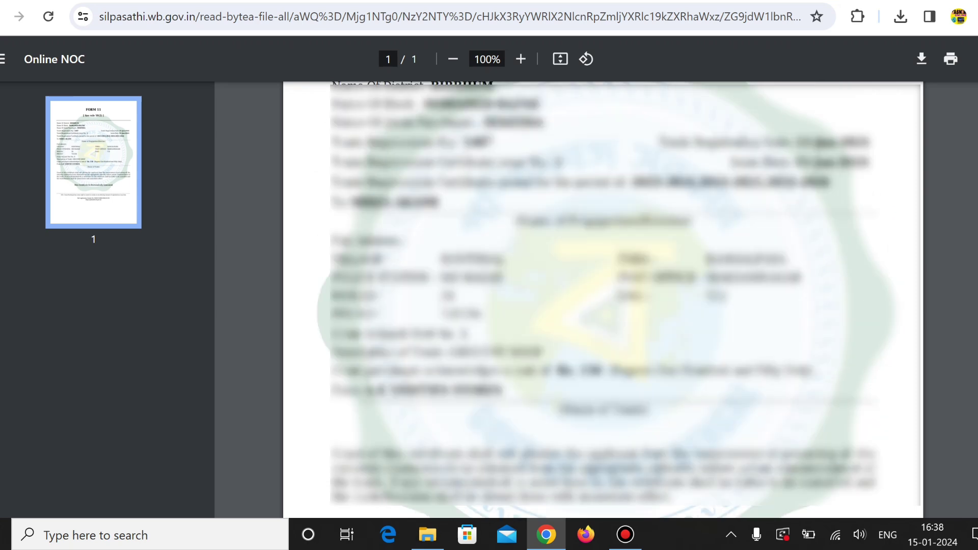
pyautogui.scroll(3, 600, 305)
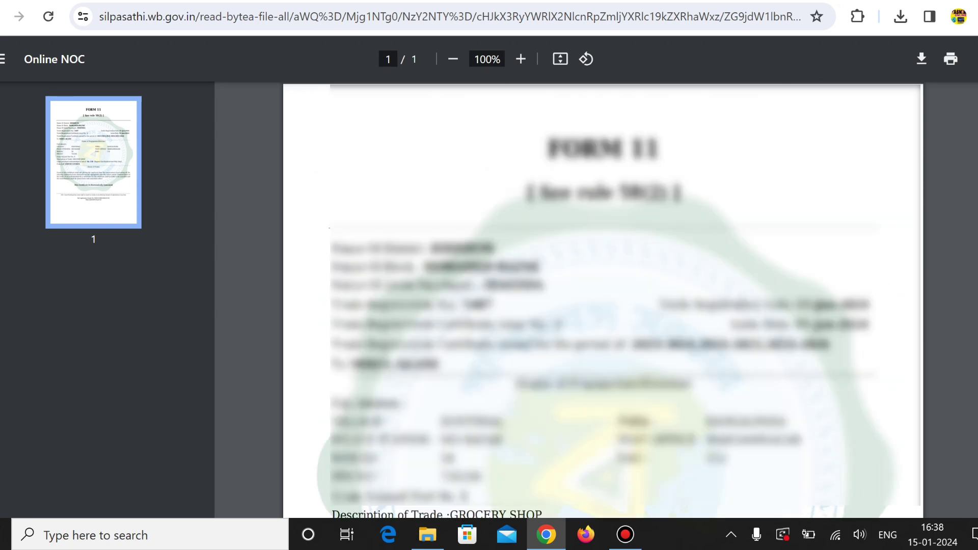
pyautogui.scroll(-6, 601, 306)
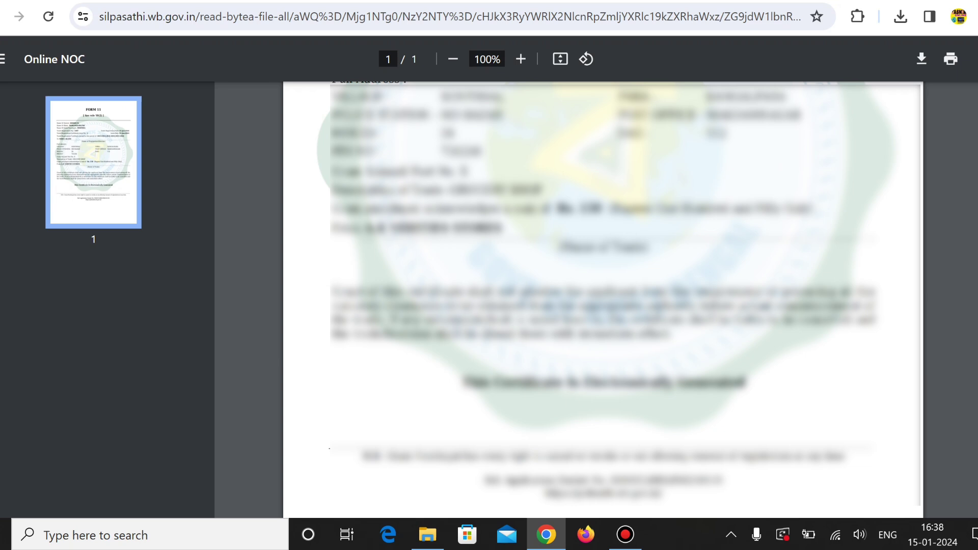
pyautogui.scroll(5, 603, 300)
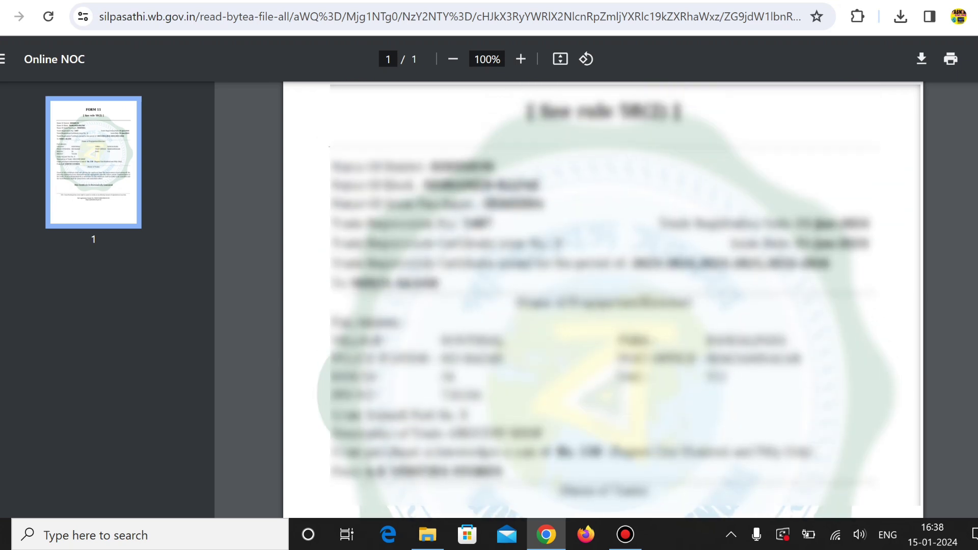
pyautogui.scroll(2, 602, 300)
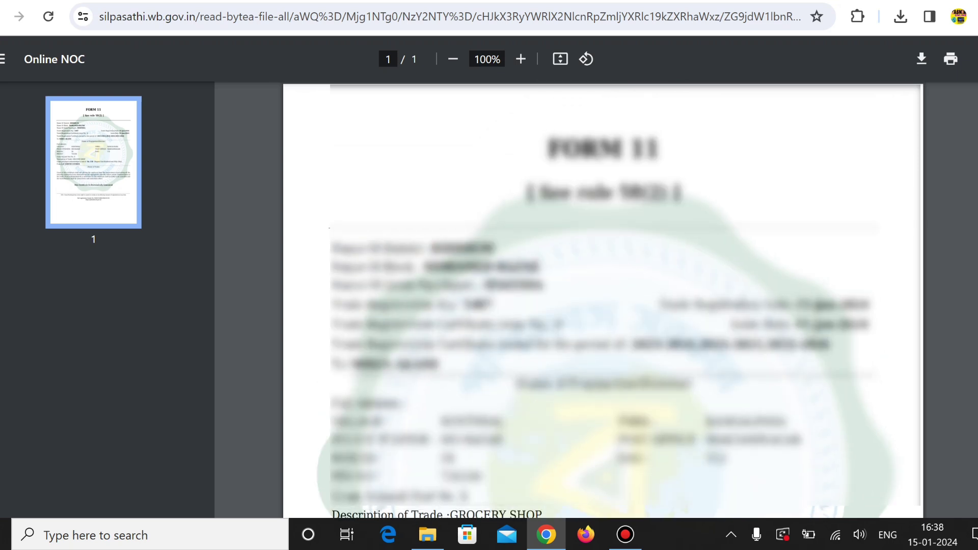